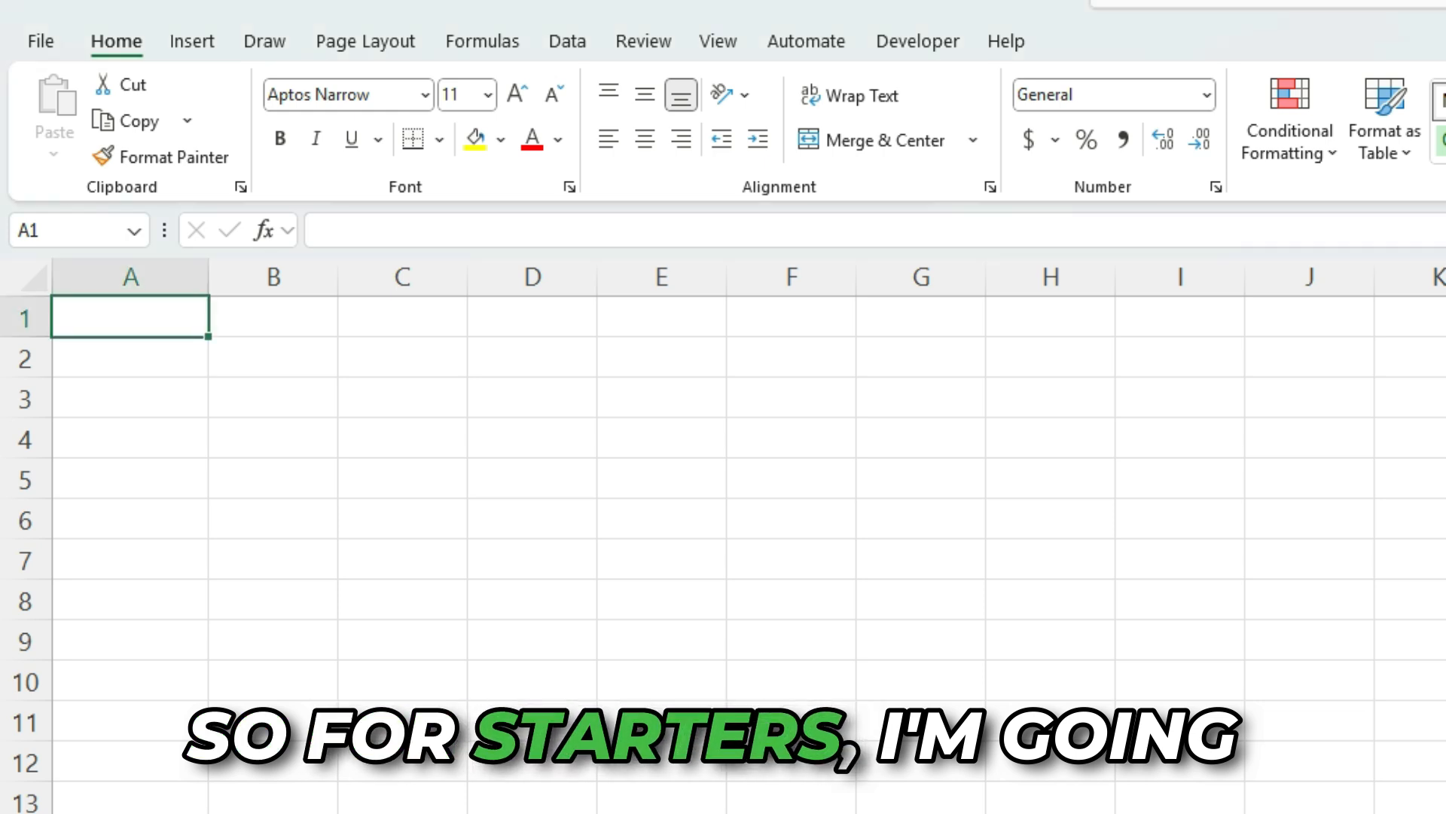
In A1, enter =STOCKHISTORY("MSFT",TODAY()-365,TODAY()) to pull a year of Microsoft closing prices
{"action": "type", "text": "=stockh"}
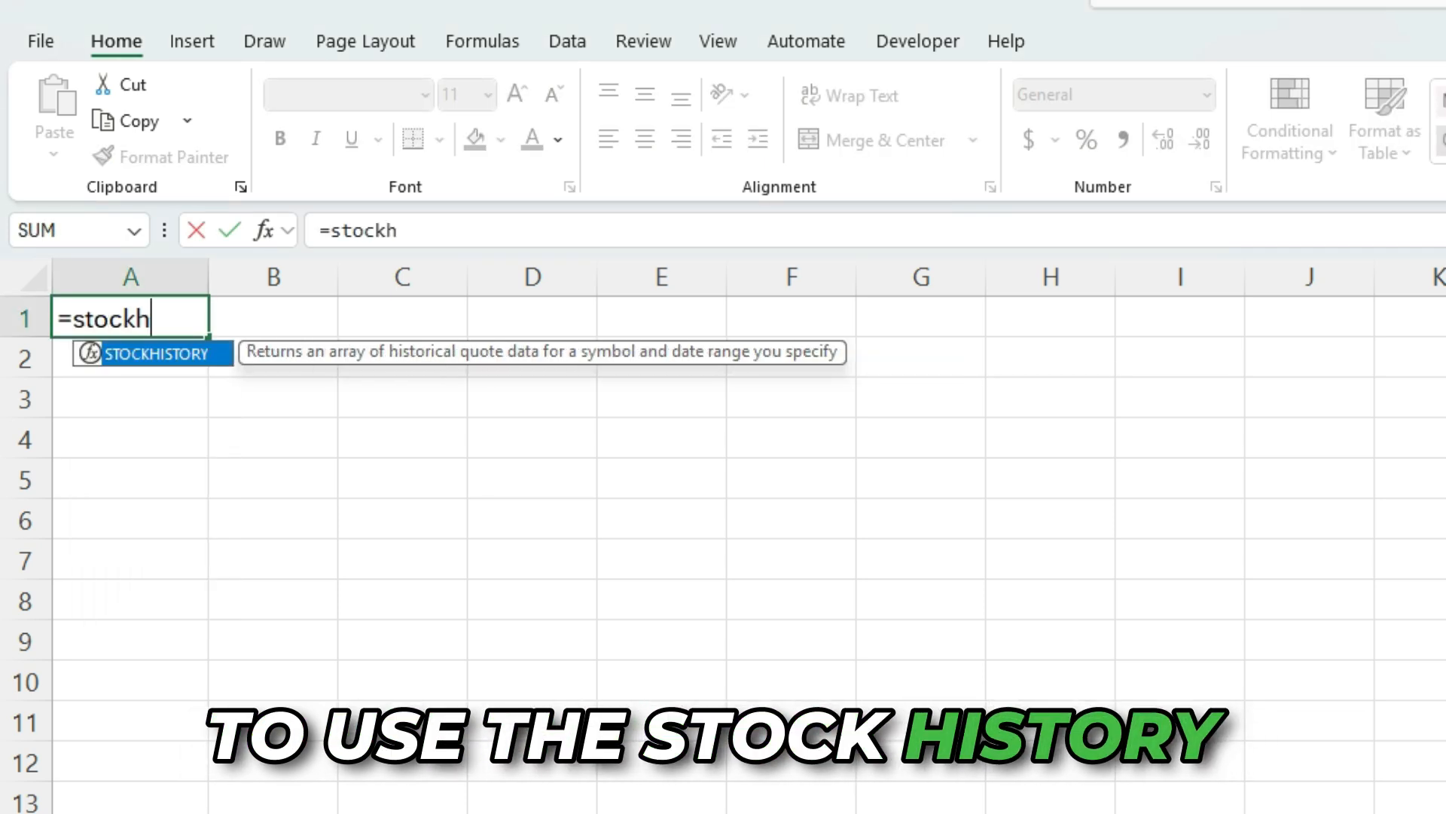
{"action": "key", "text": "Tab"}
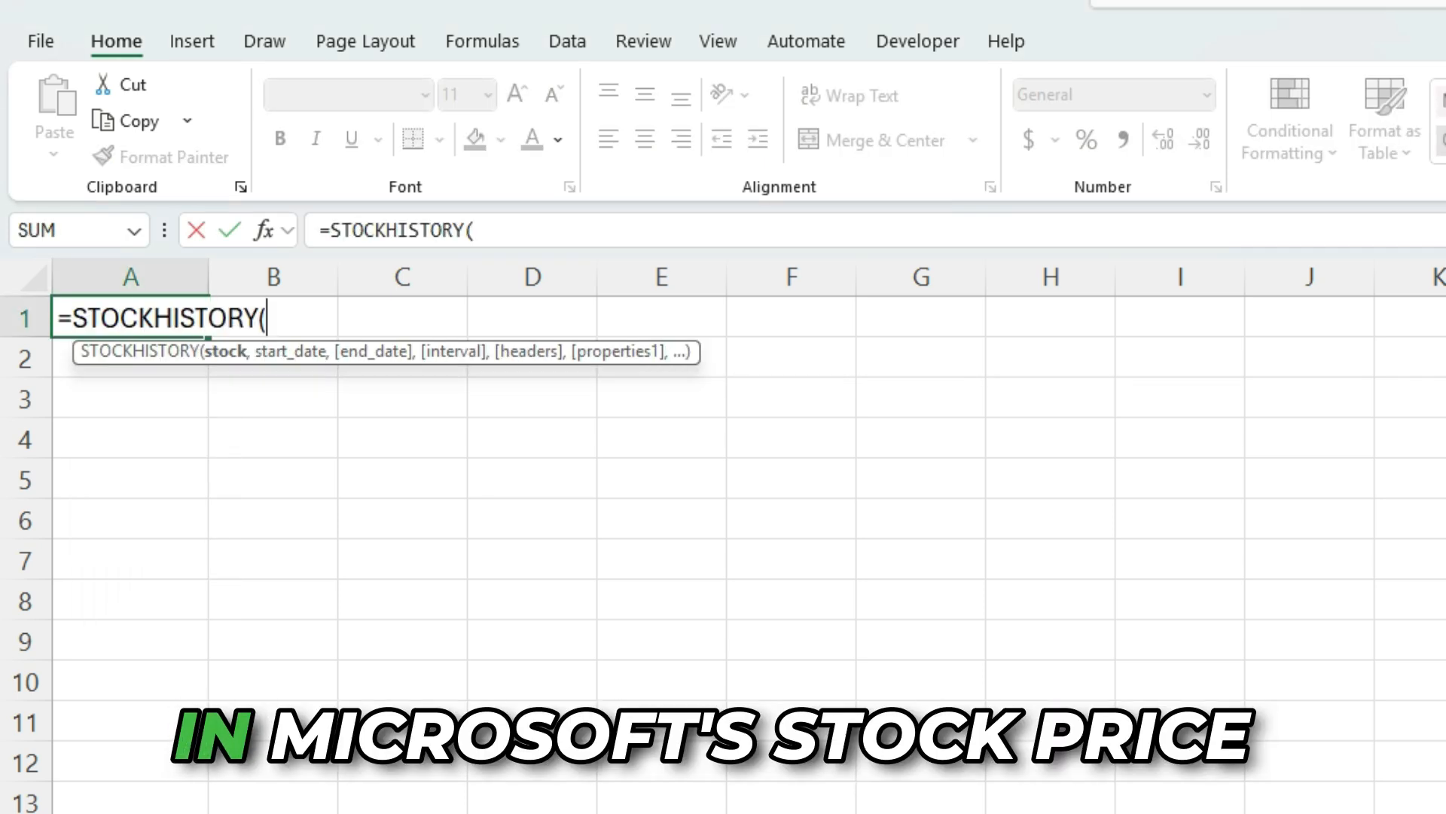
{"action": "type", "text": "\""}
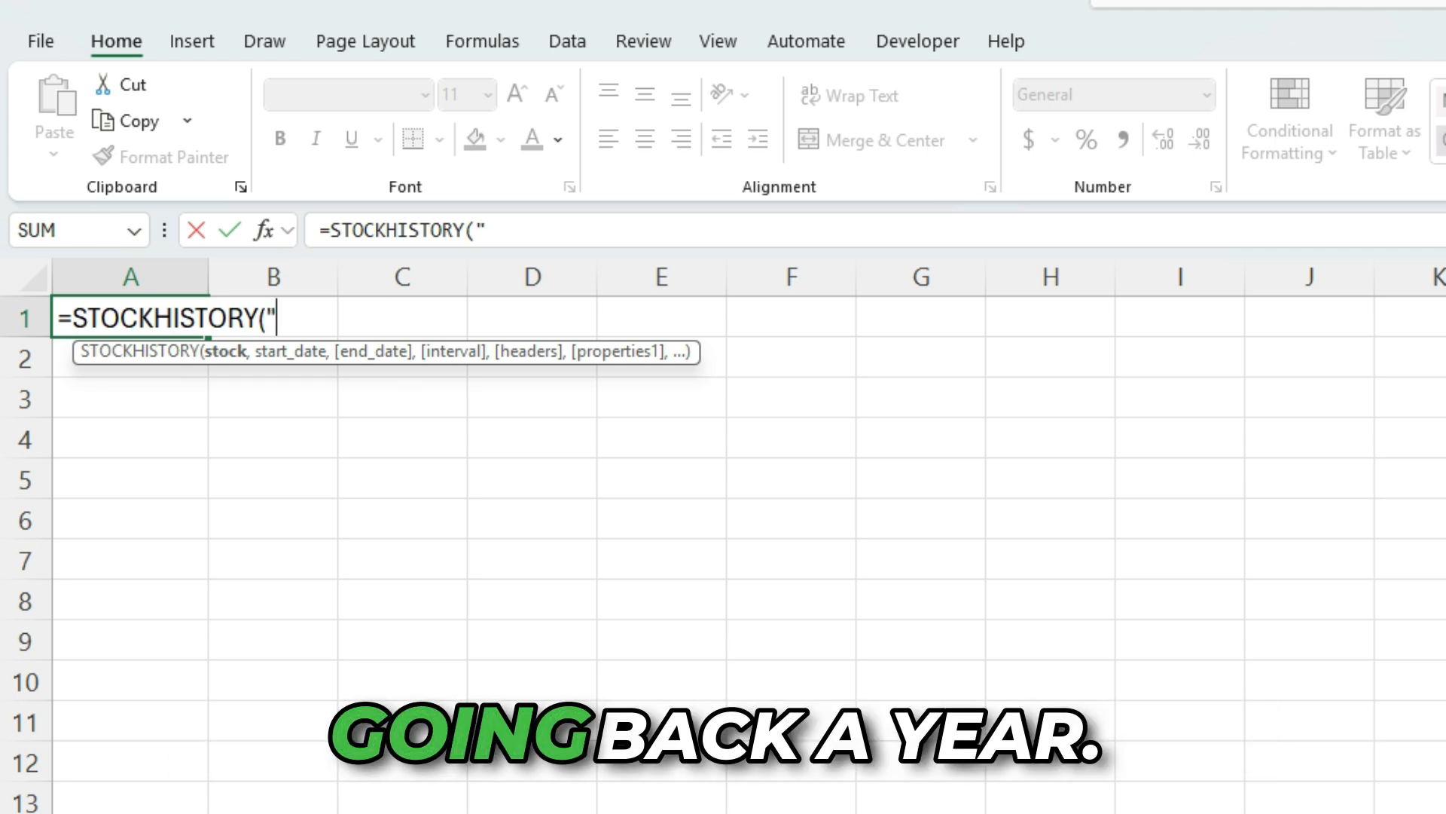
{"action": "type", "text": "MSFT\""}
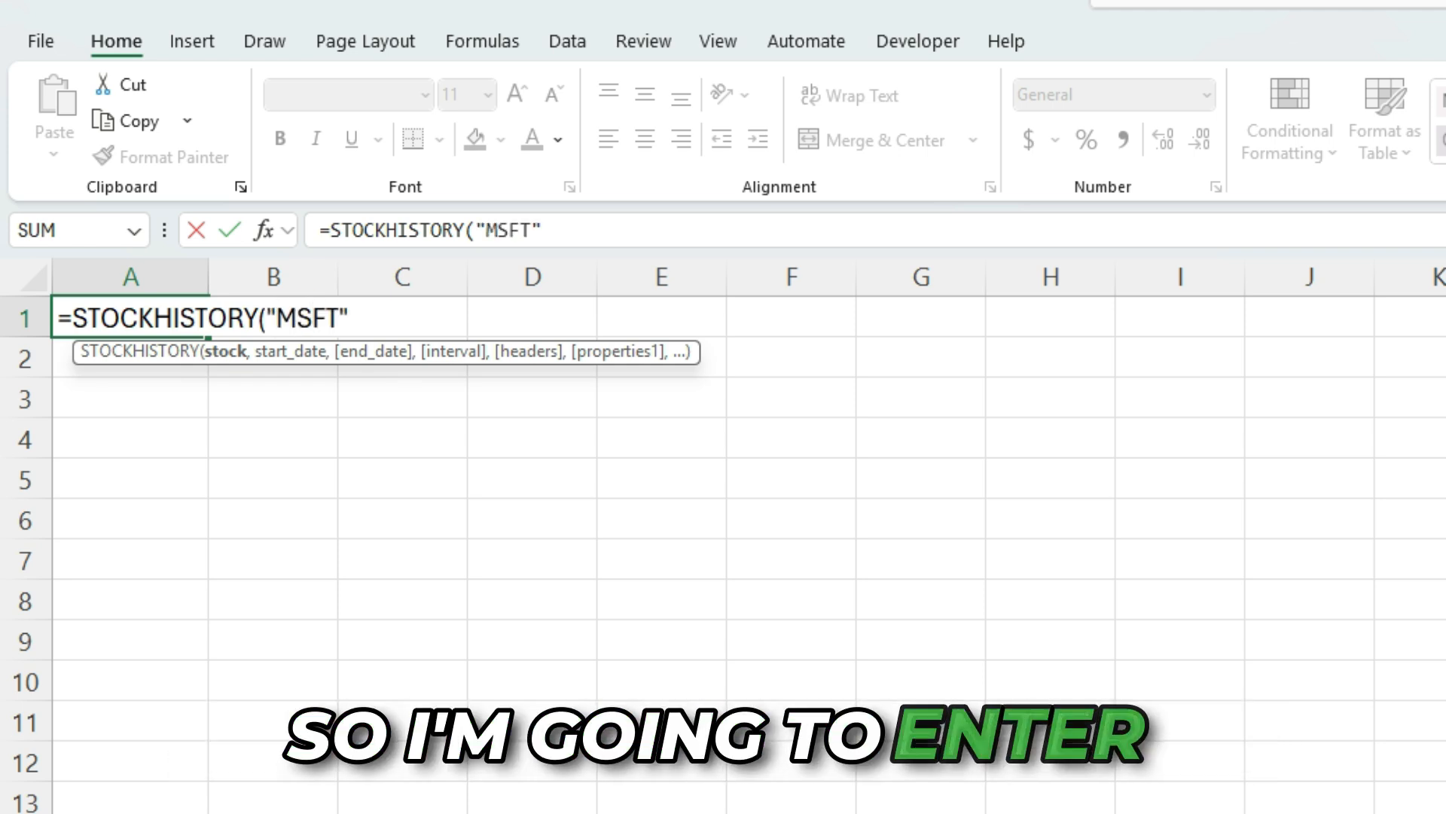
{"action": "type", "text": ","}
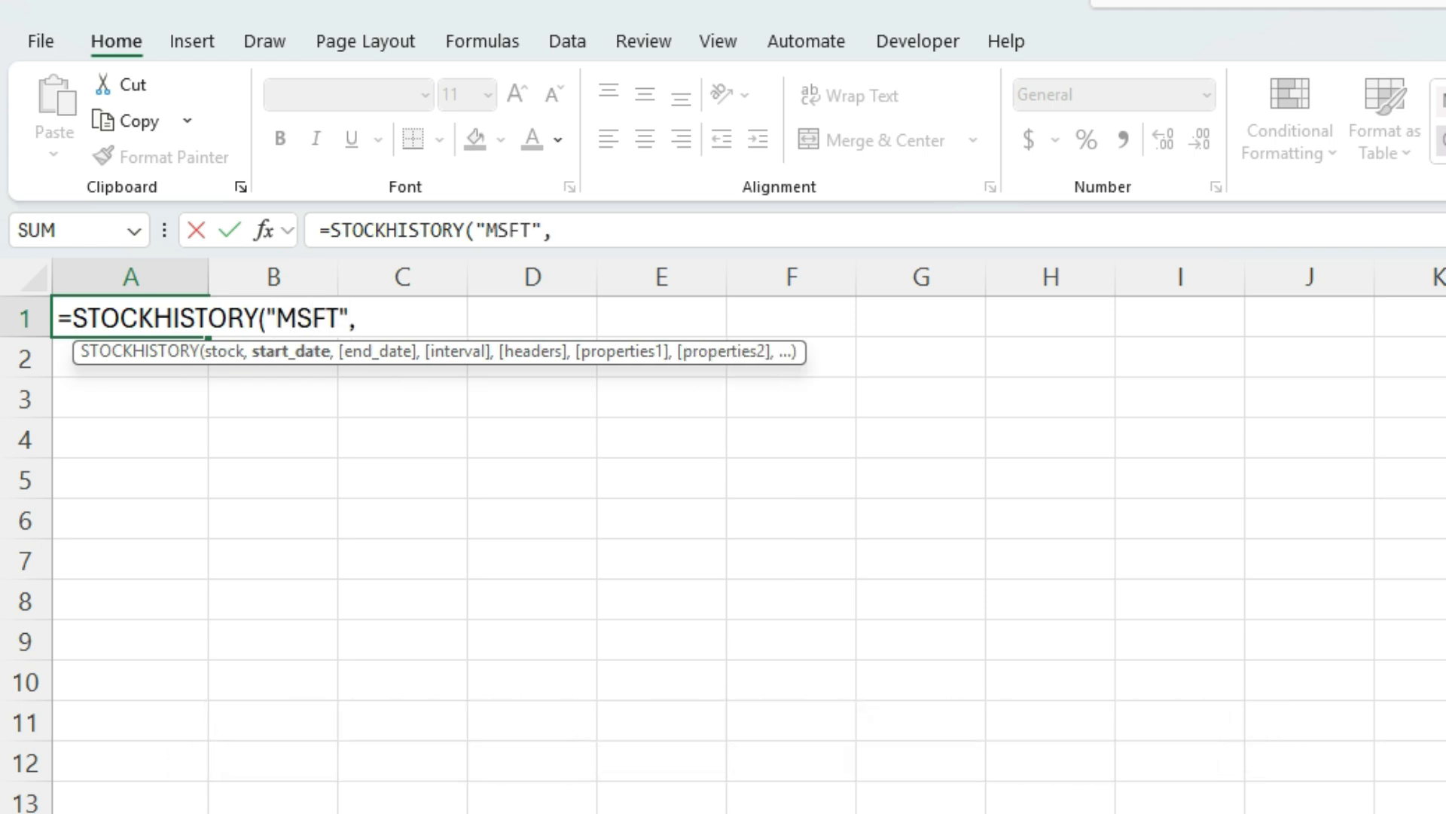
{"action": "type", "text": "today()-365"}
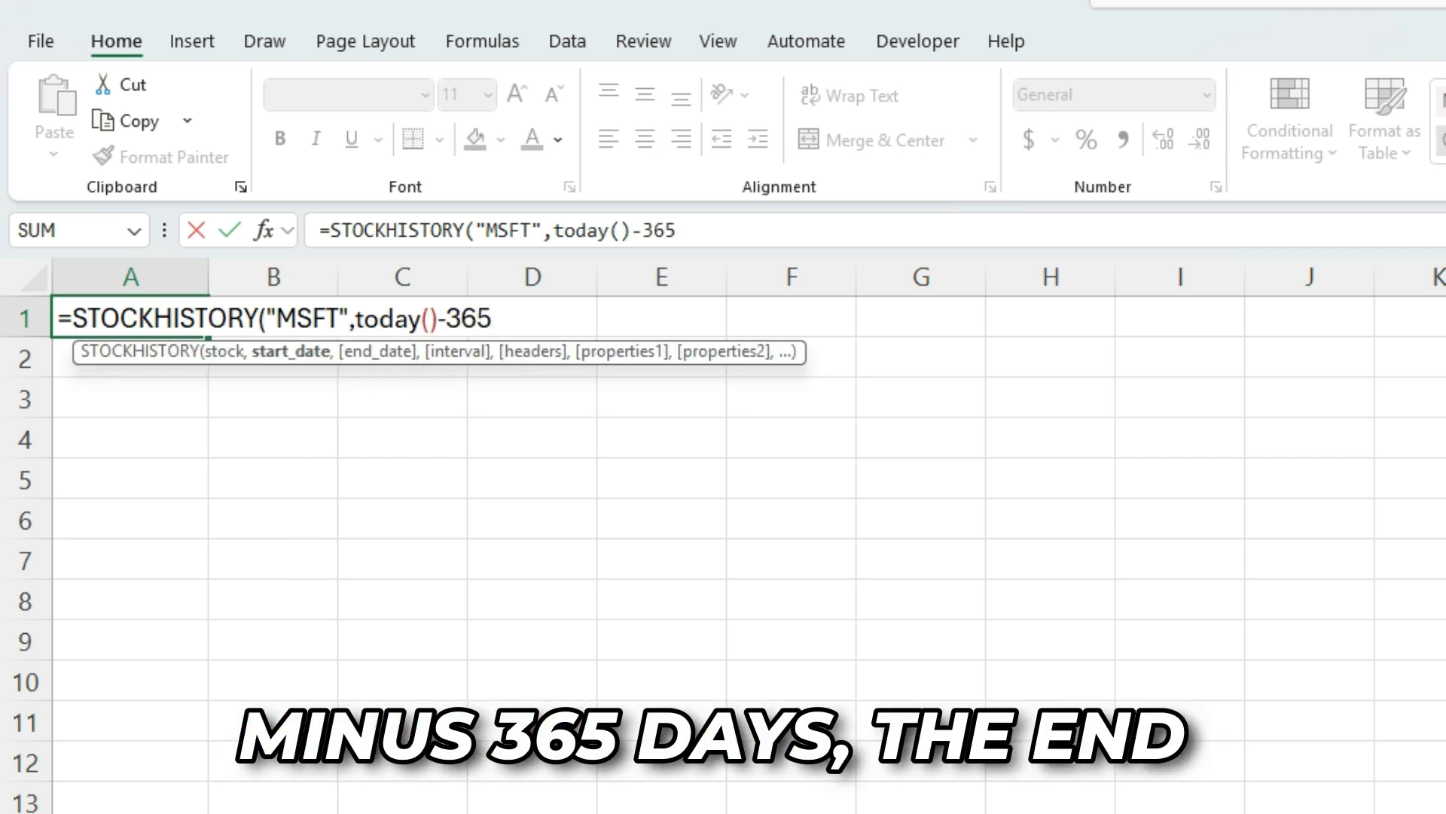
{"action": "type", "text": ",today("}
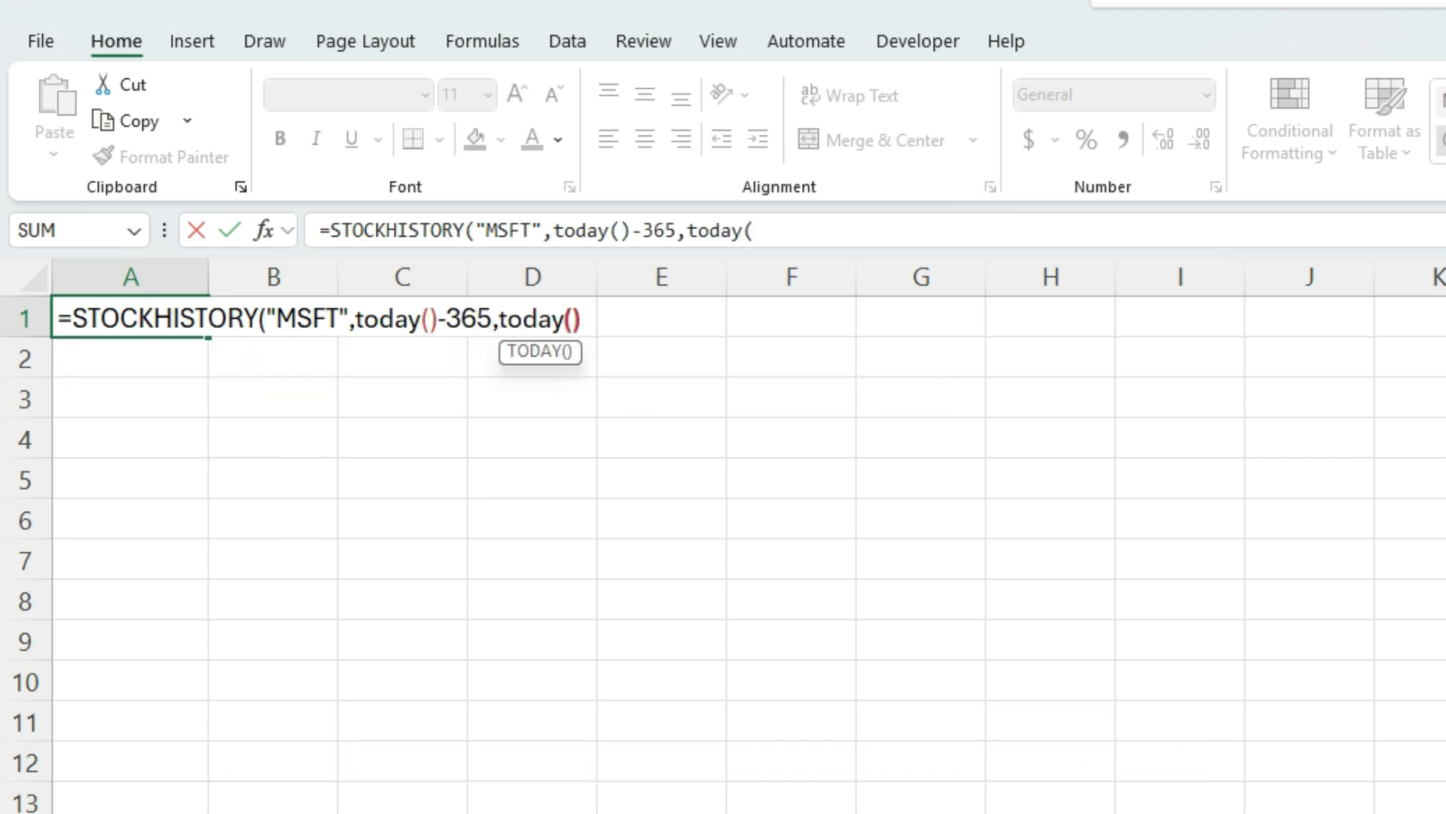
{"action": "type", "text": "))"}
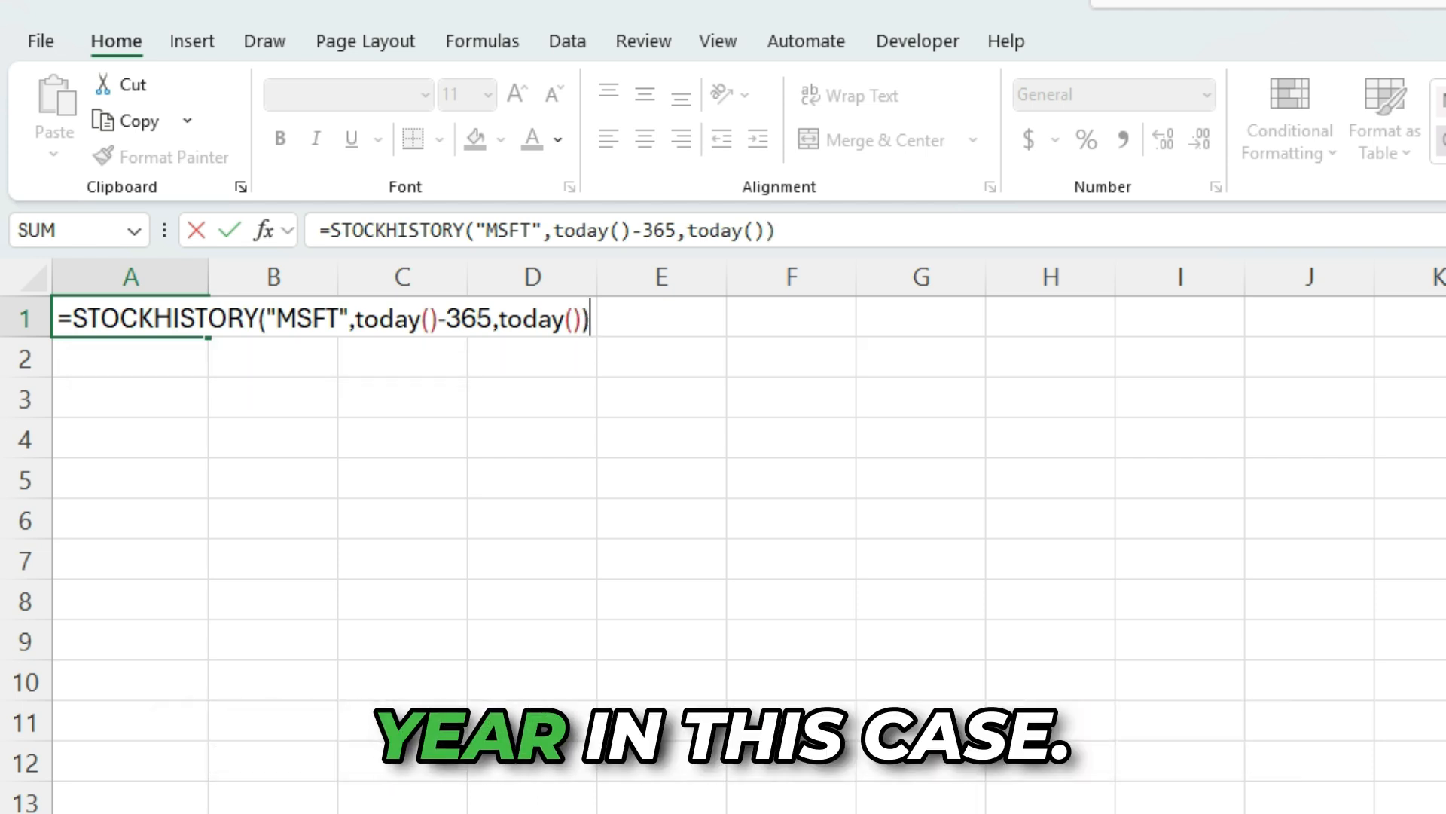
{"action": "key", "text": "Return"}
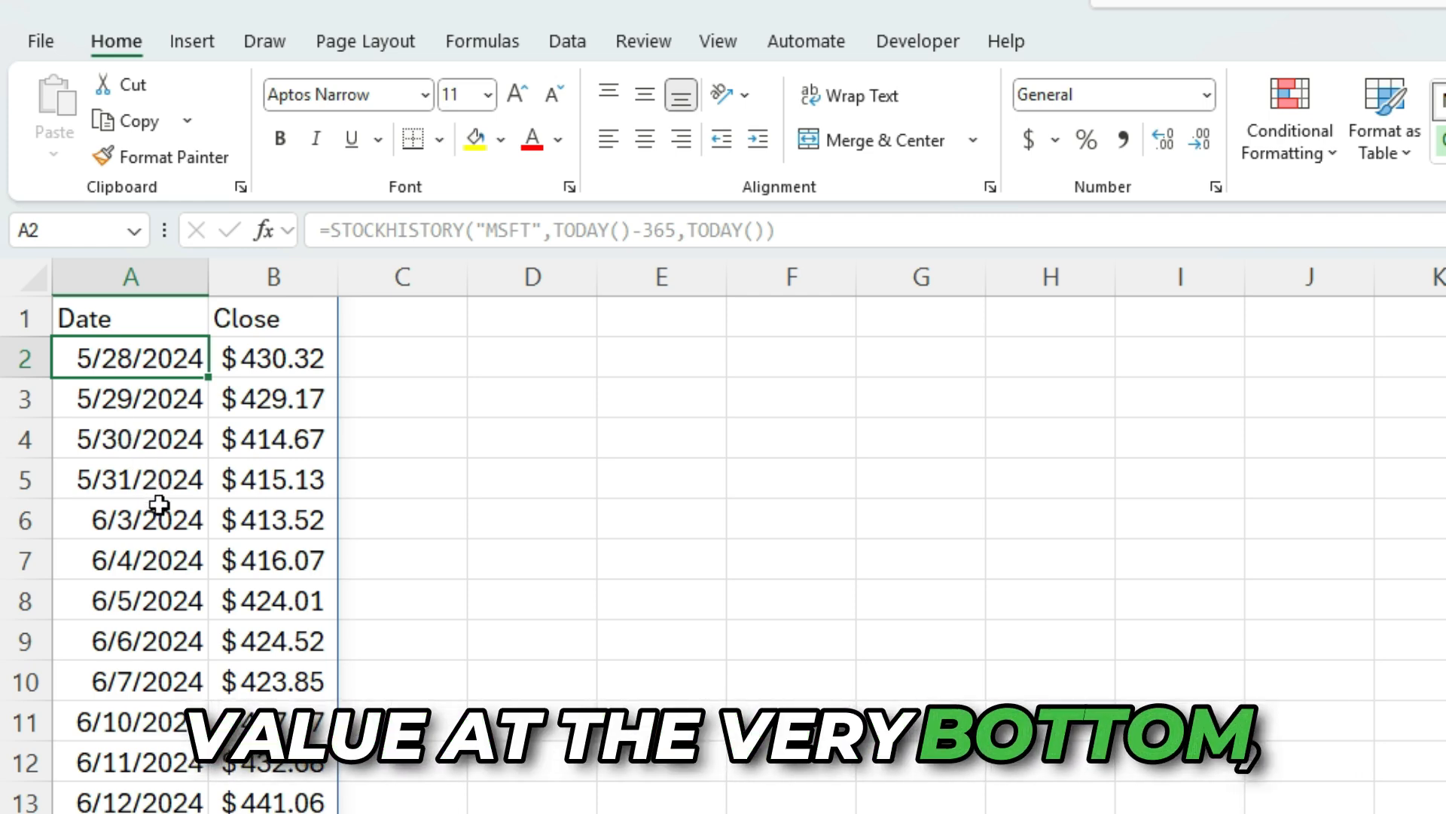
Scroll down through the returned date and close price list to its end and back to the top
{"action": "scroll", "coordinate": [162, 512], "scroll_direction": "down", "scroll_amount": 9}
{"action": "scroll", "coordinate": [161, 517], "scroll_direction": "down", "scroll_amount": 20}
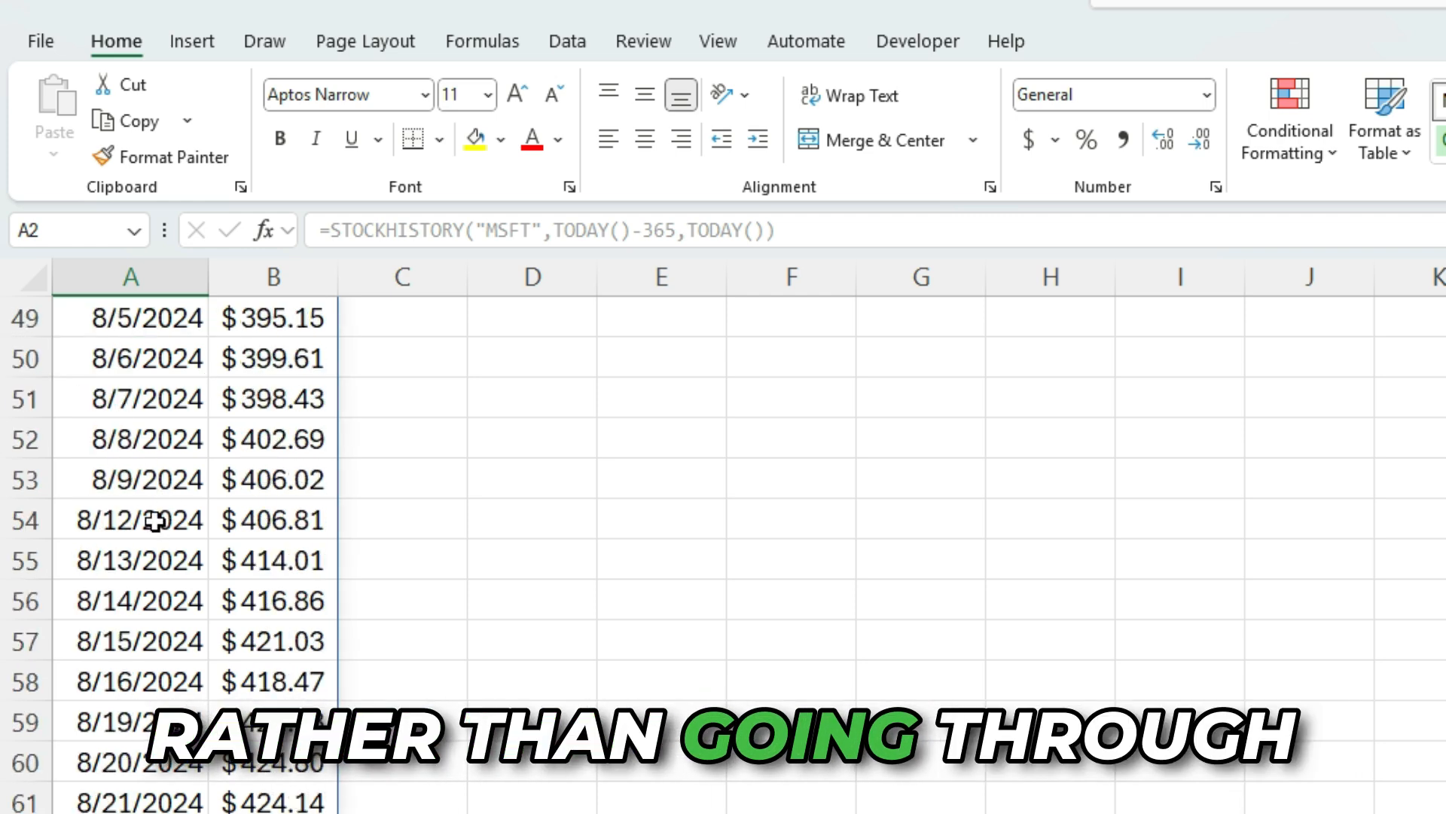
{"action": "scroll", "coordinate": [144, 541], "scroll_direction": "down", "scroll_amount": 20}
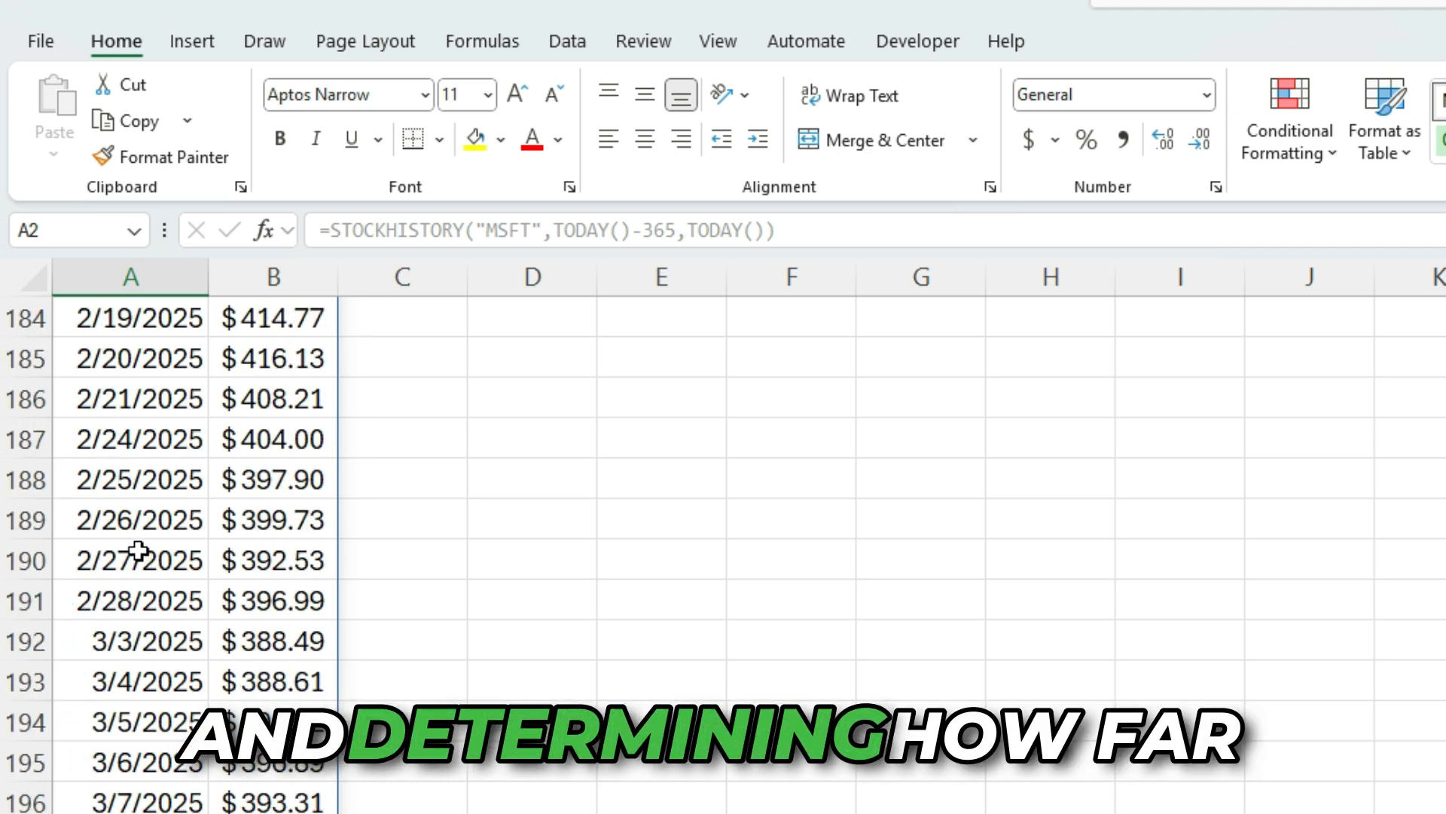
{"action": "scroll", "coordinate": [268, 542], "scroll_direction": "up", "scroll_amount": 20}
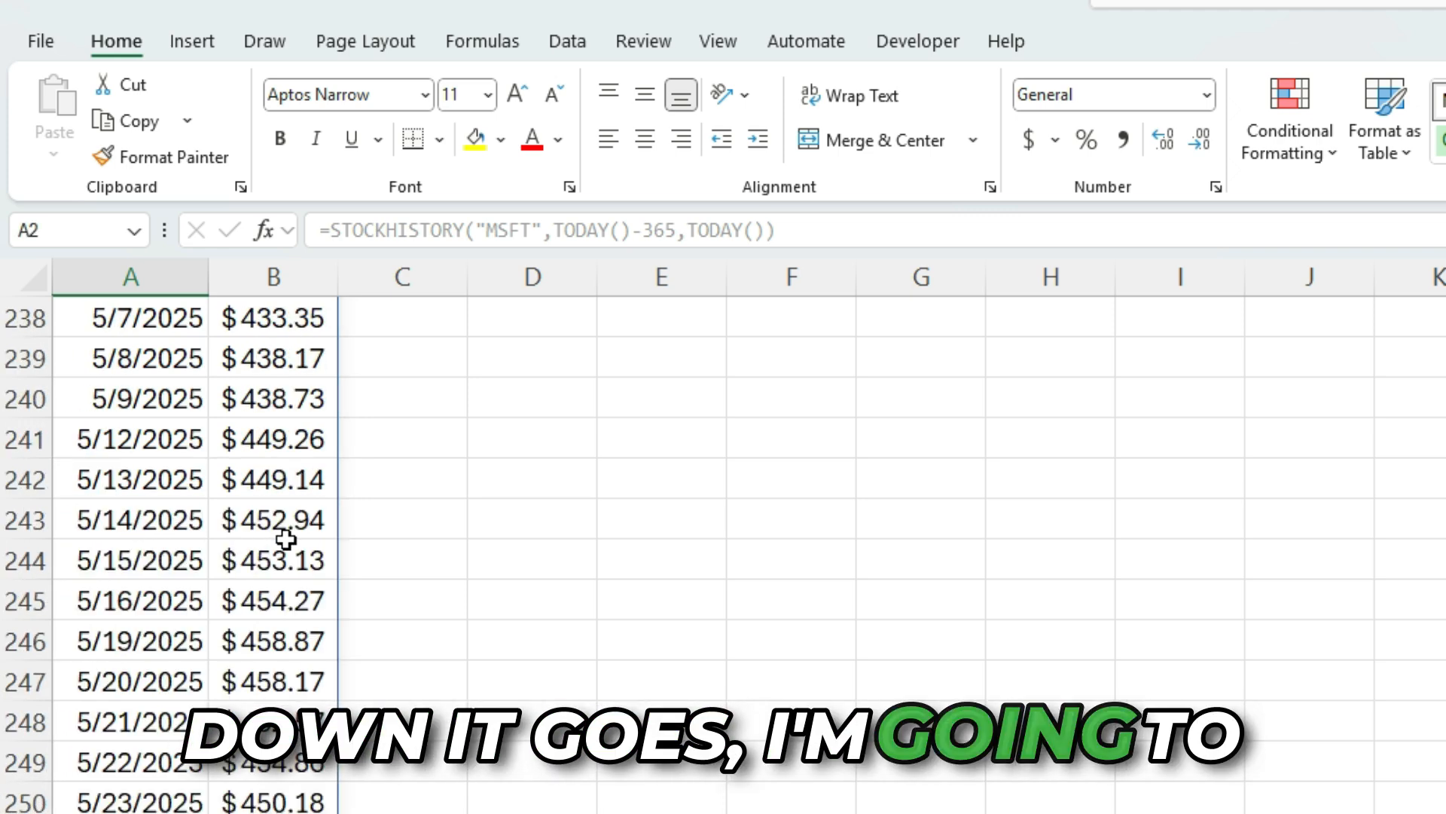
{"action": "scroll", "coordinate": [281, 544], "scroll_direction": "up", "scroll_amount": 20}
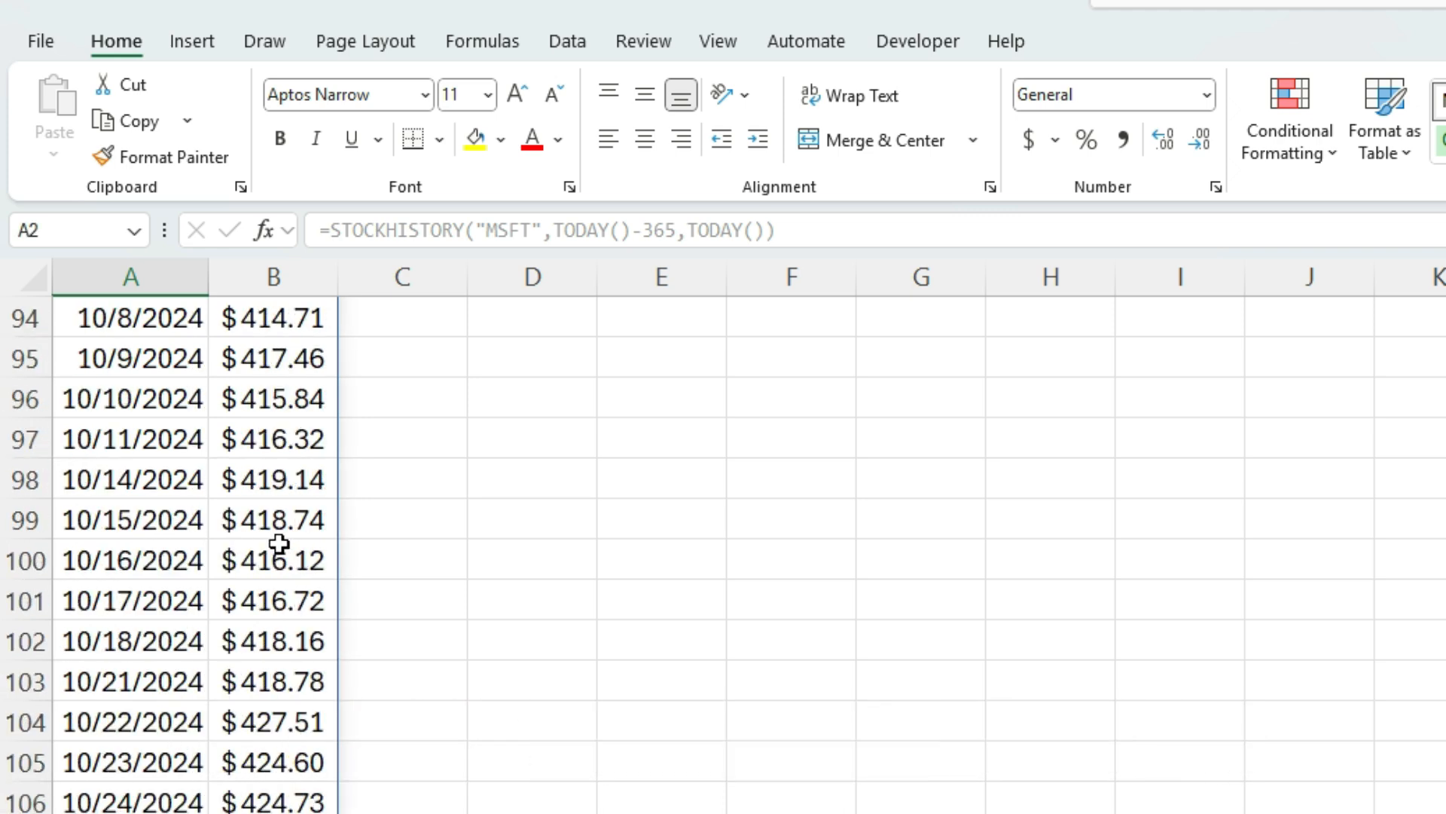
In D1, start a LOOKUP formula with lookup value 2 and the range (B2:B10000)
{"action": "left_click", "coordinate": [535, 323]}
{"action": "type", "text": "=l"}
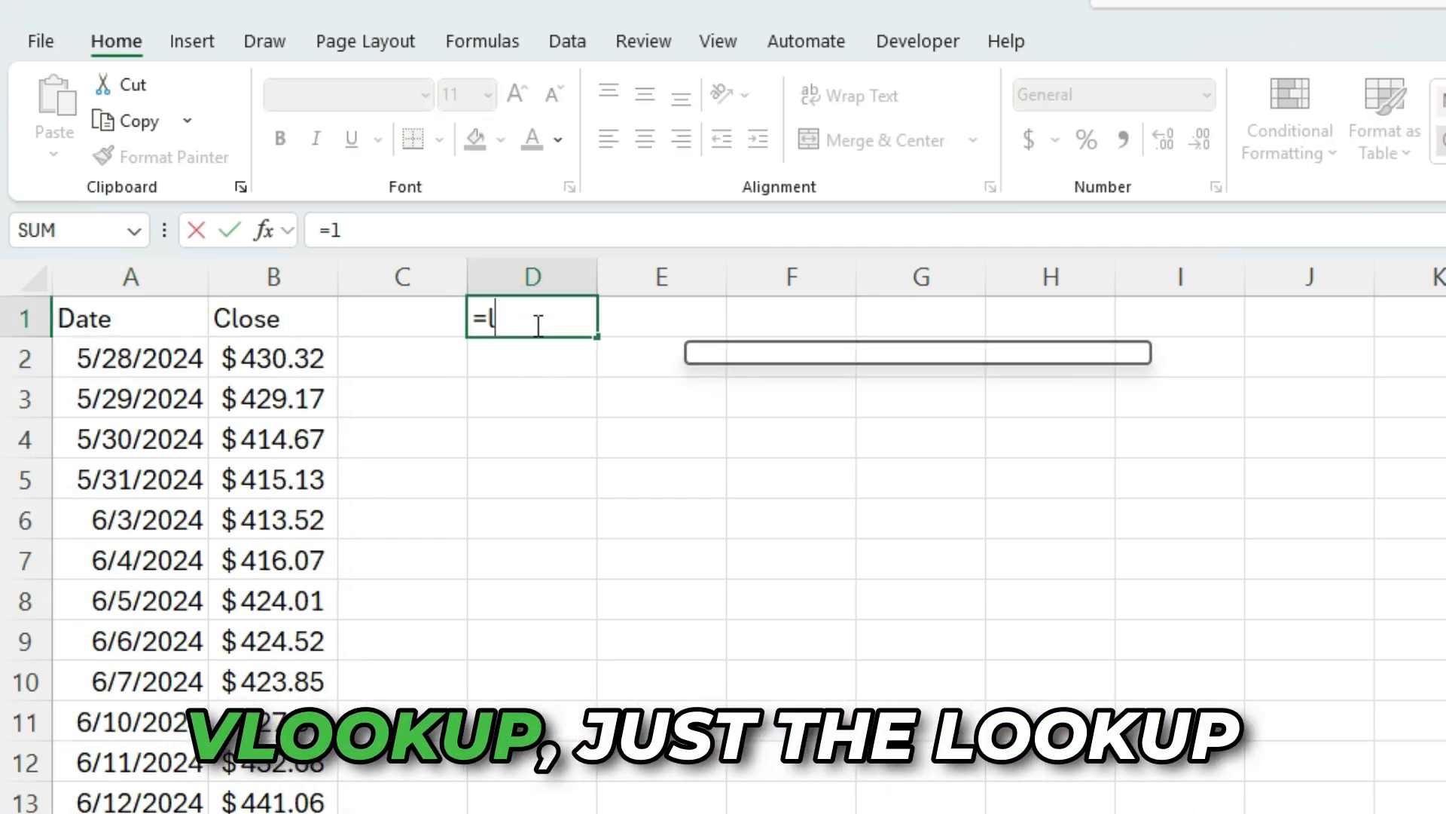
{"action": "type", "text": "ookup("}
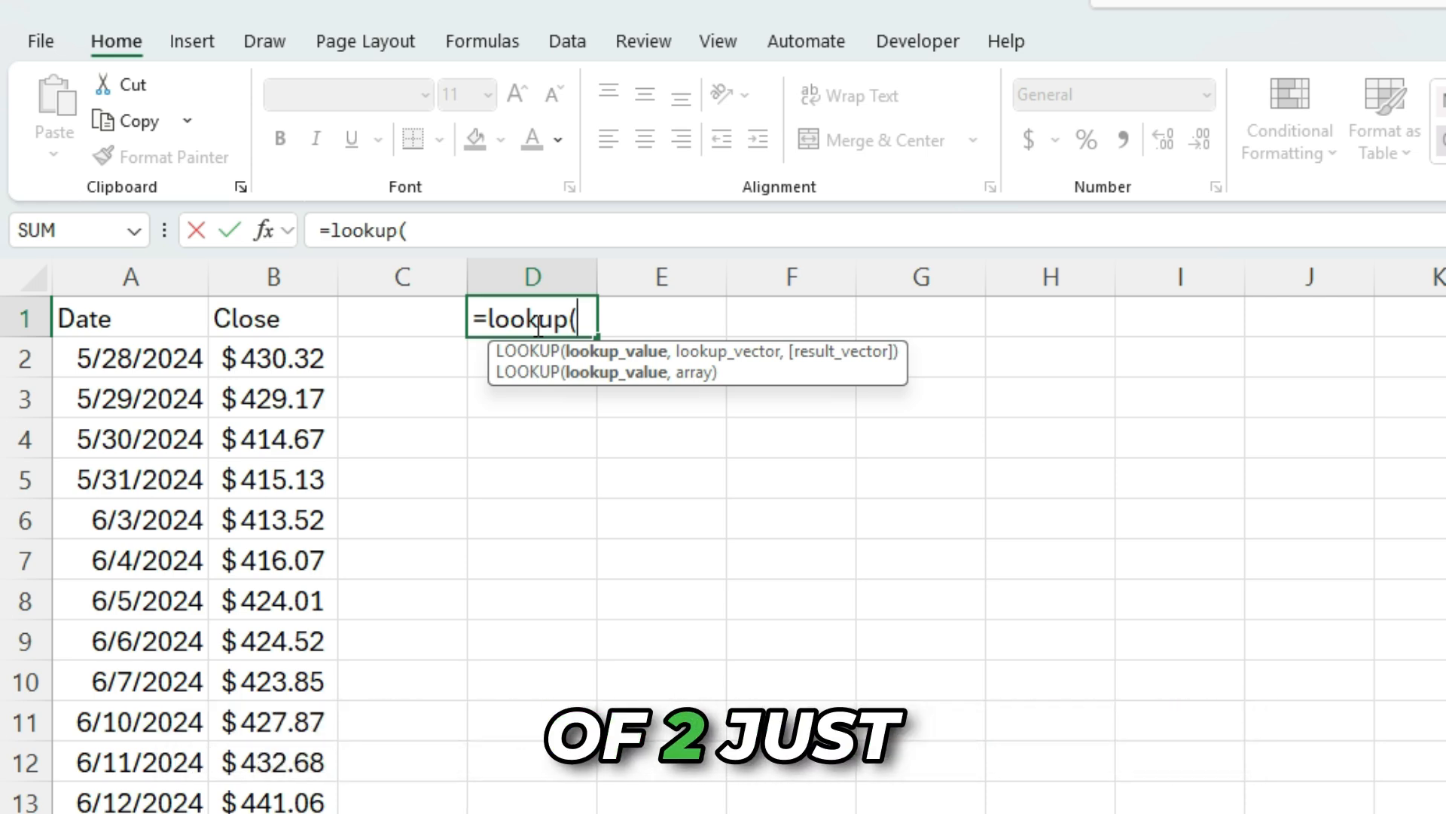
{"action": "type", "text": "2"}
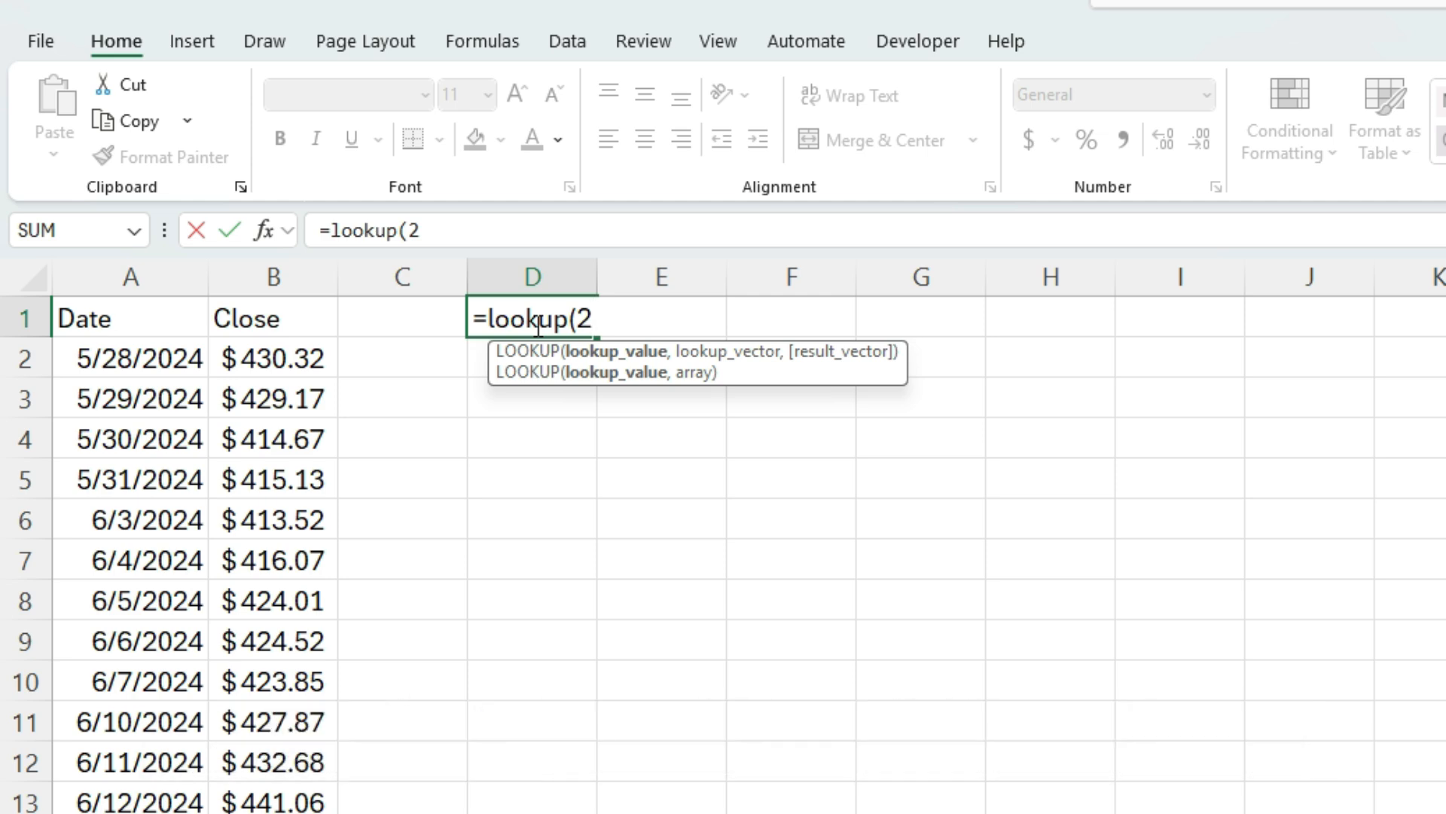
{"action": "type", "text": ","}
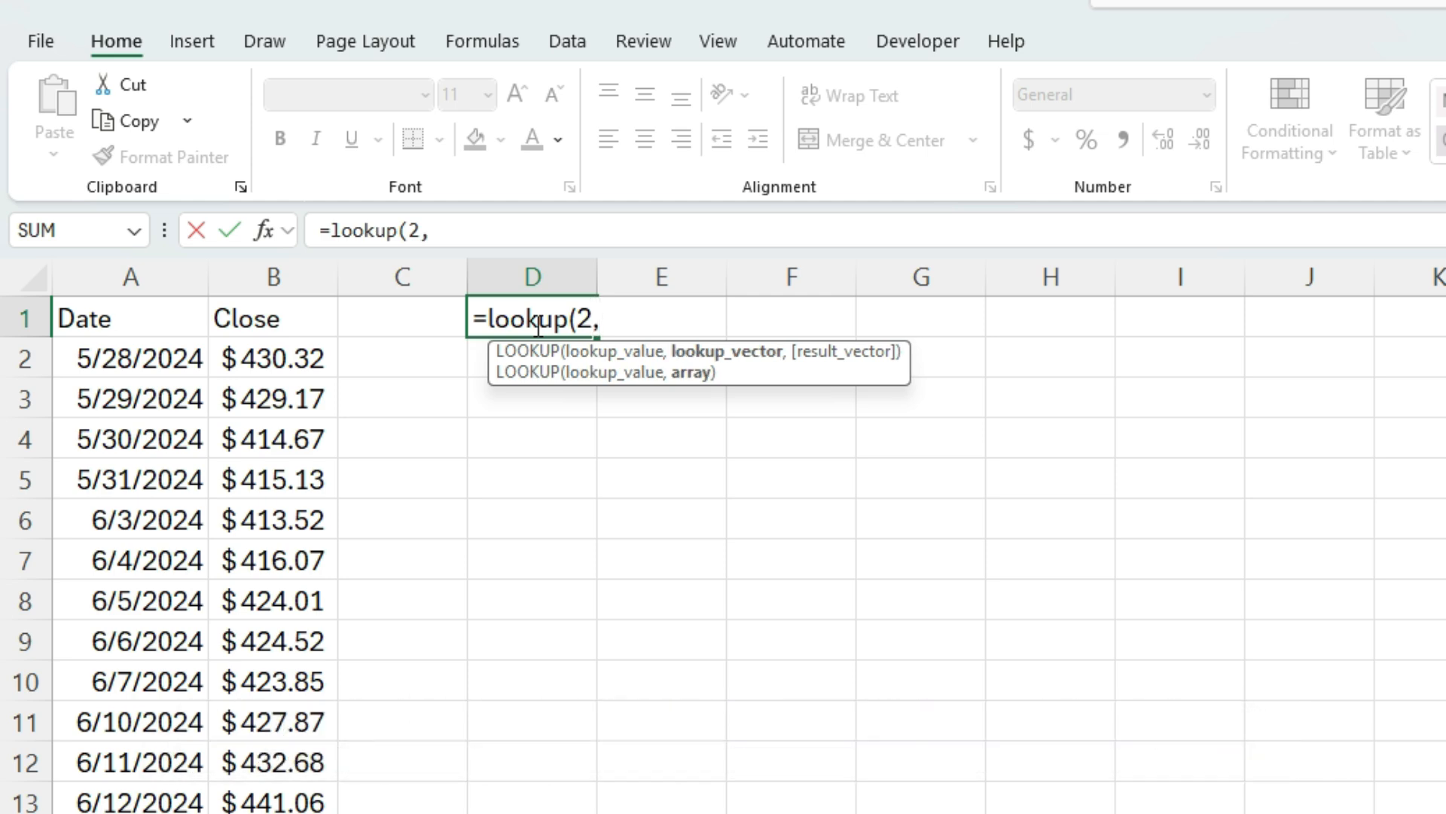
{"action": "type", "text": "("}
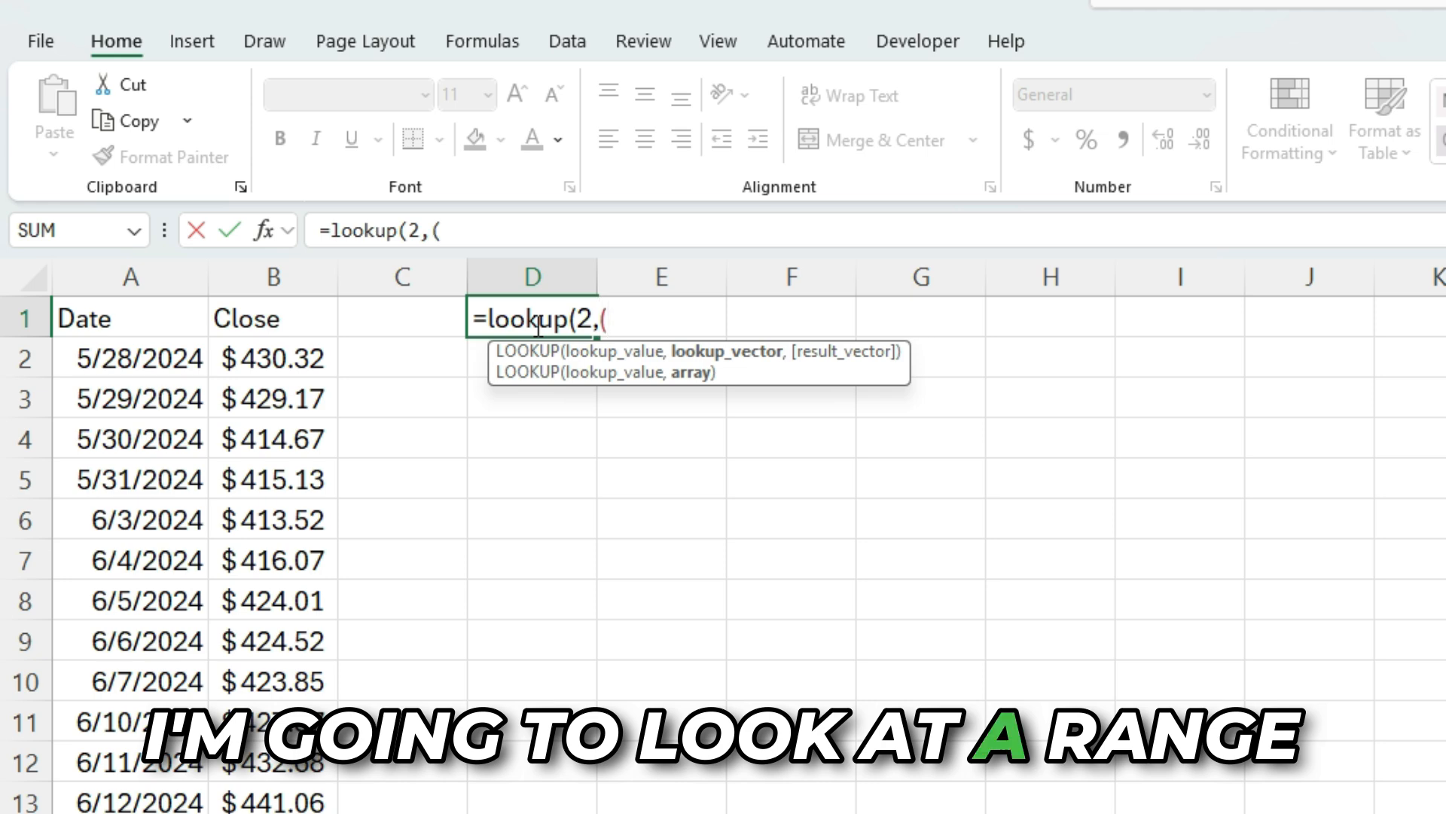
{"action": "type", "text": "B2:"}
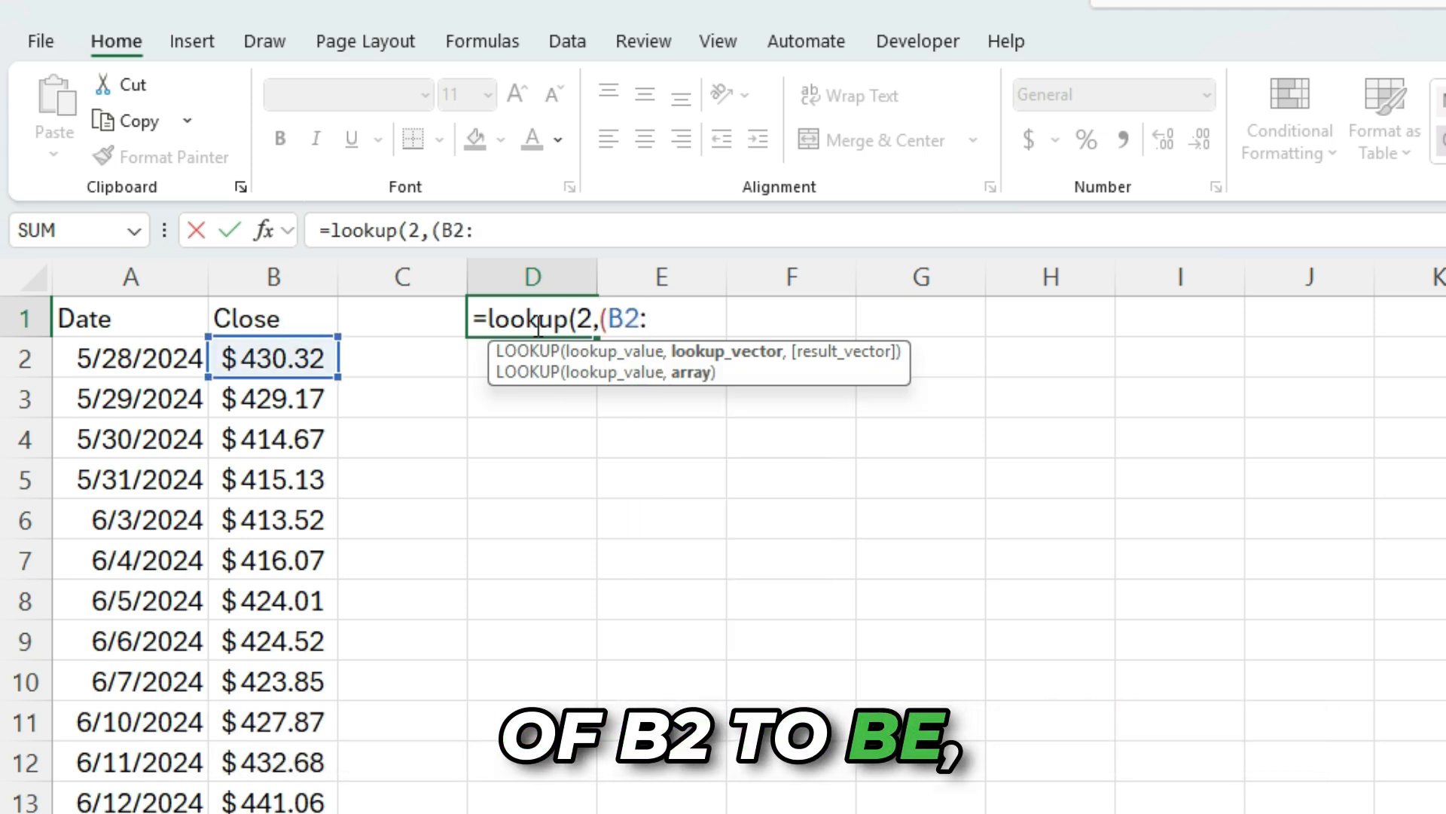
{"action": "type", "text": "B1000"}
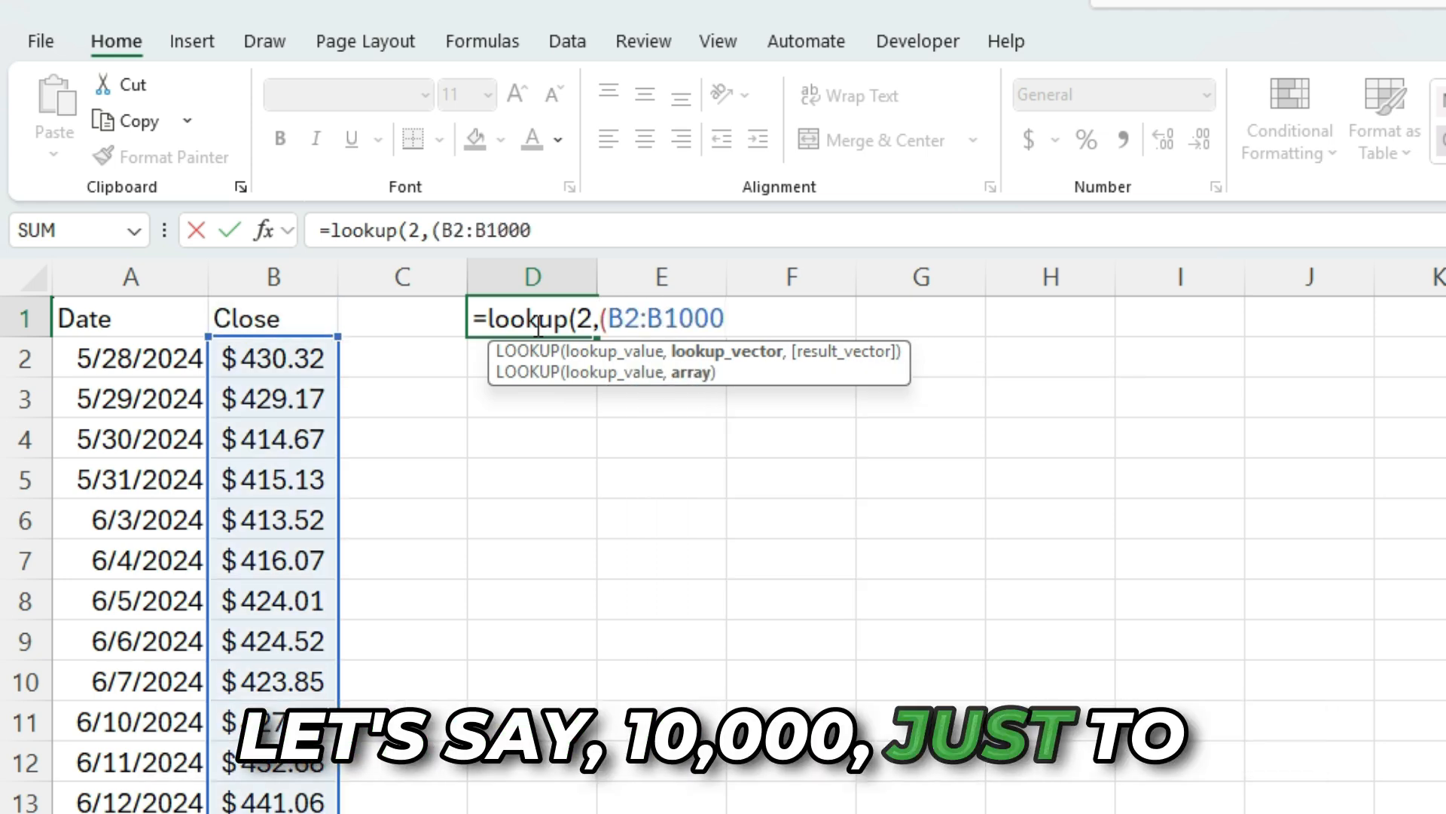
{"action": "type", "text": "0"}
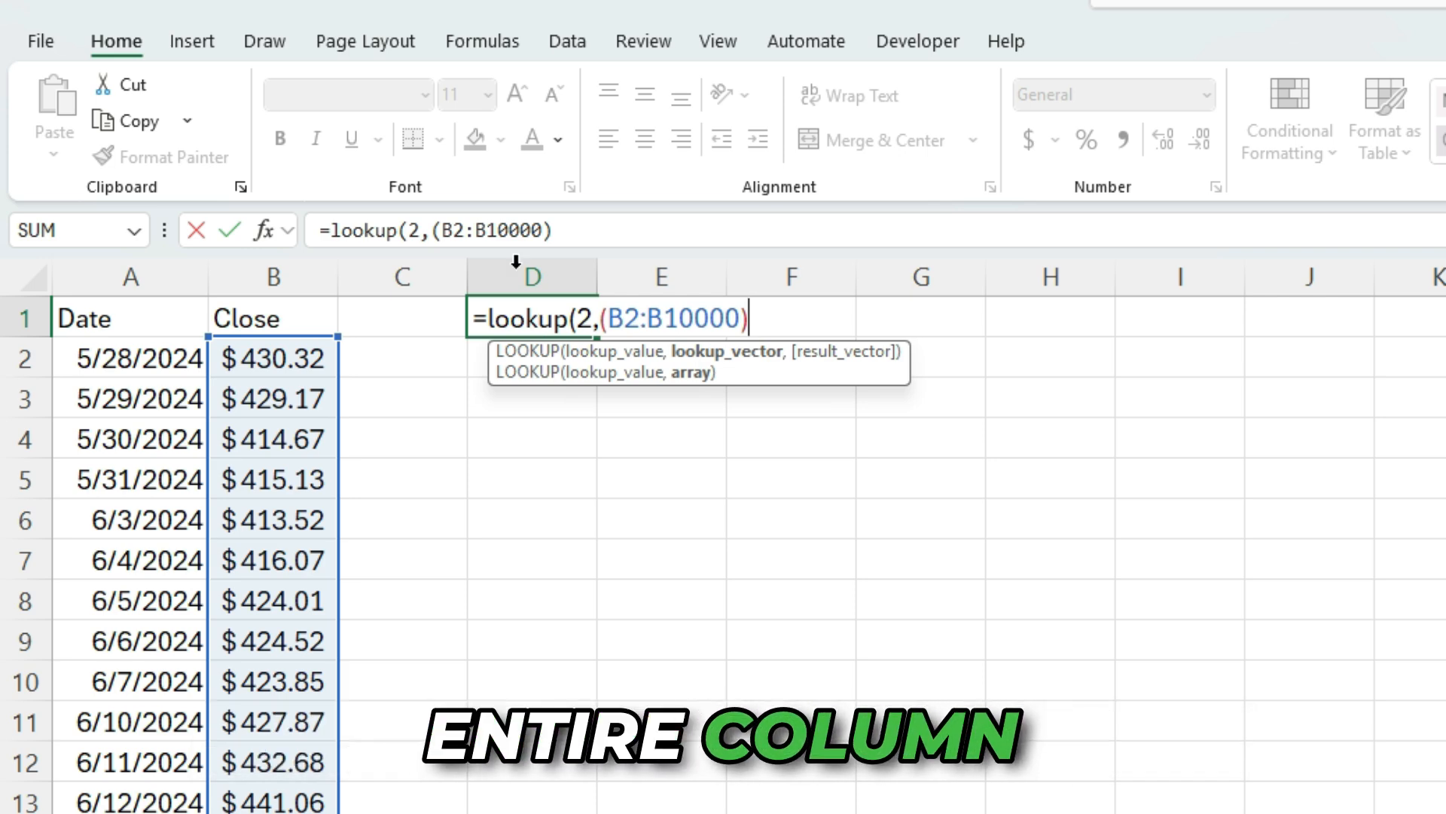
Turn the lookup vector into 1/(B2:B10000<>"") so blank cells are excluded
{"action": "left_click", "coordinate": [429, 228]}
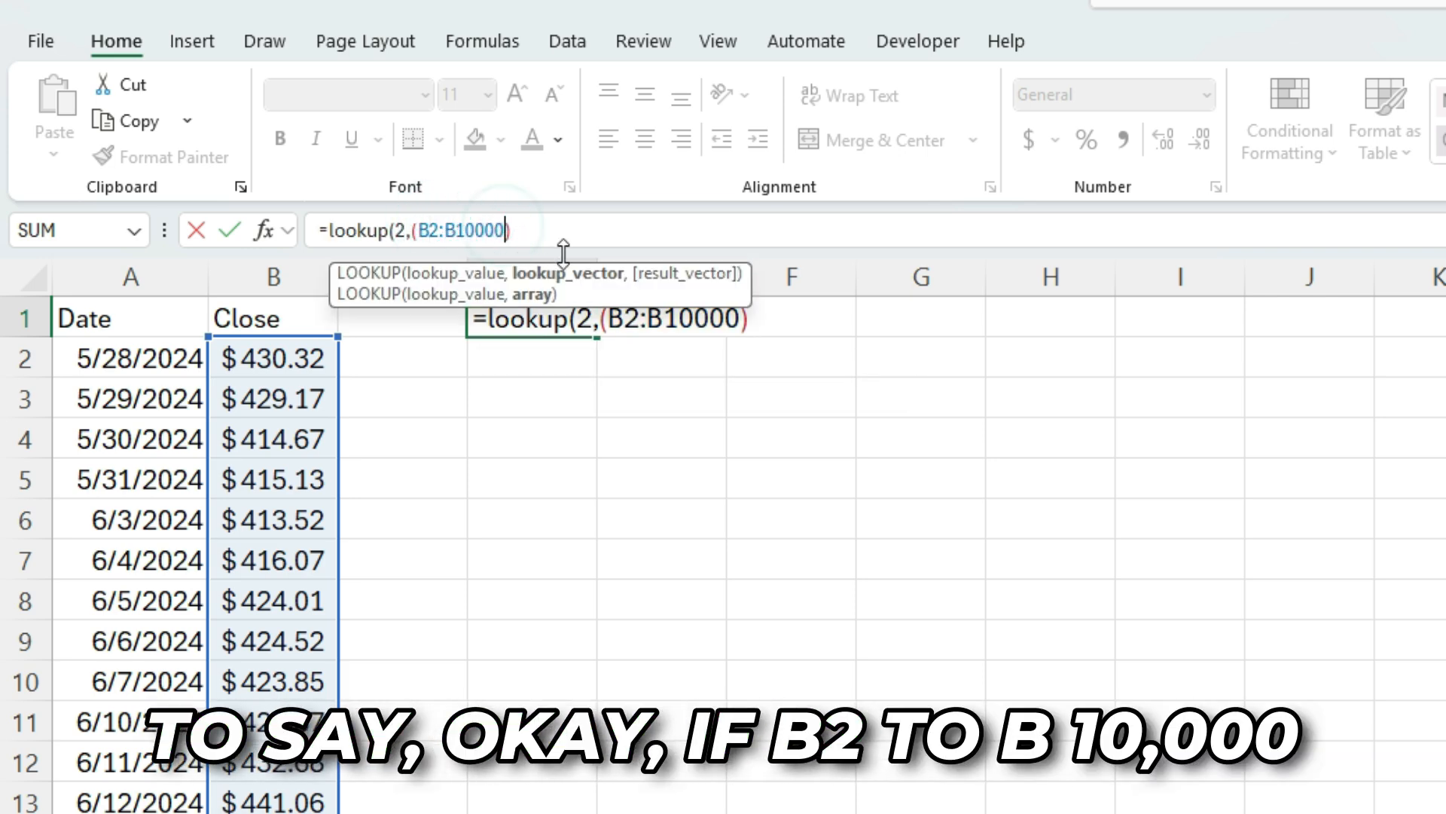
{"action": "type", "text": "<>"}
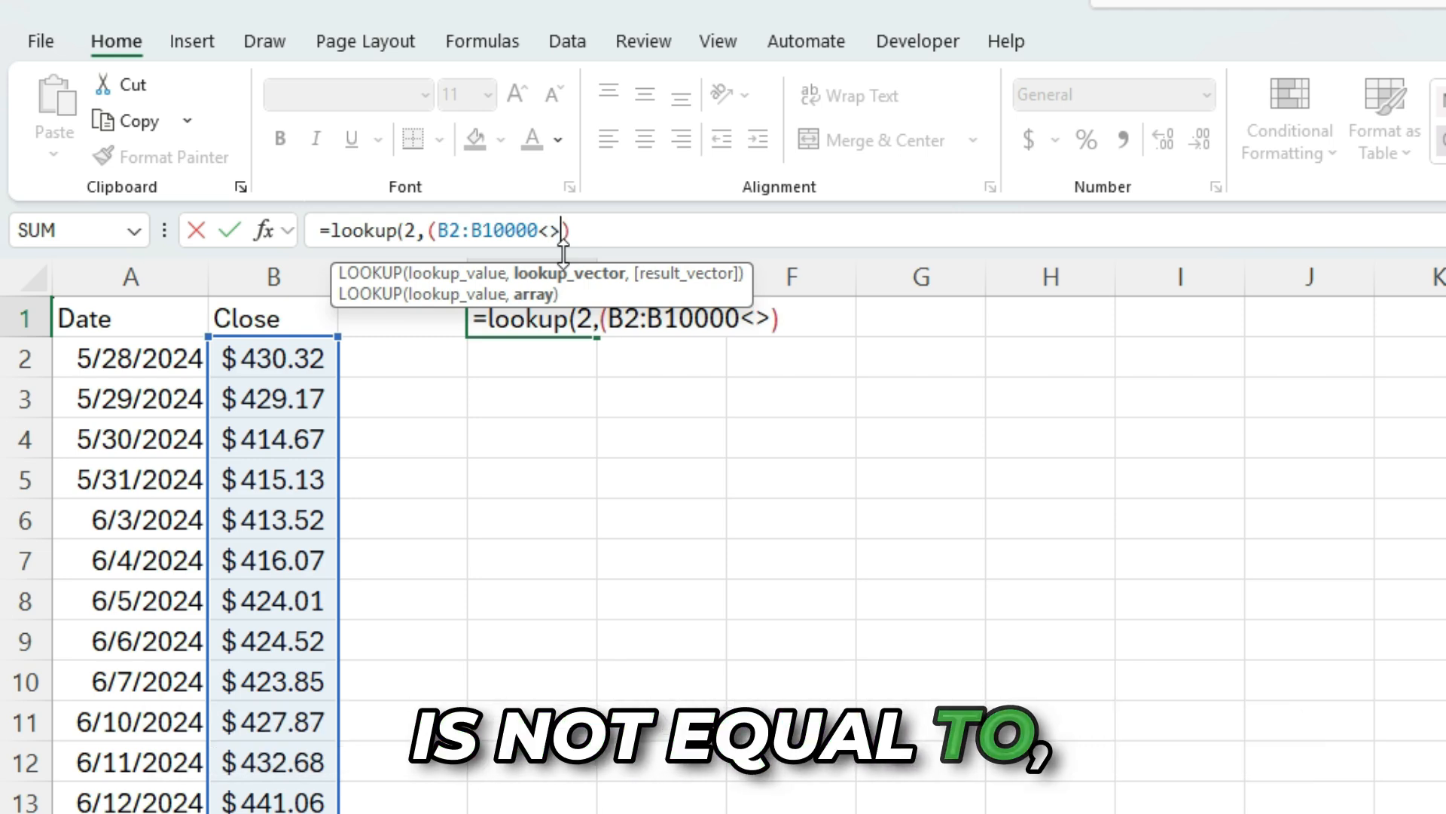
{"action": "type", "text": "\""}
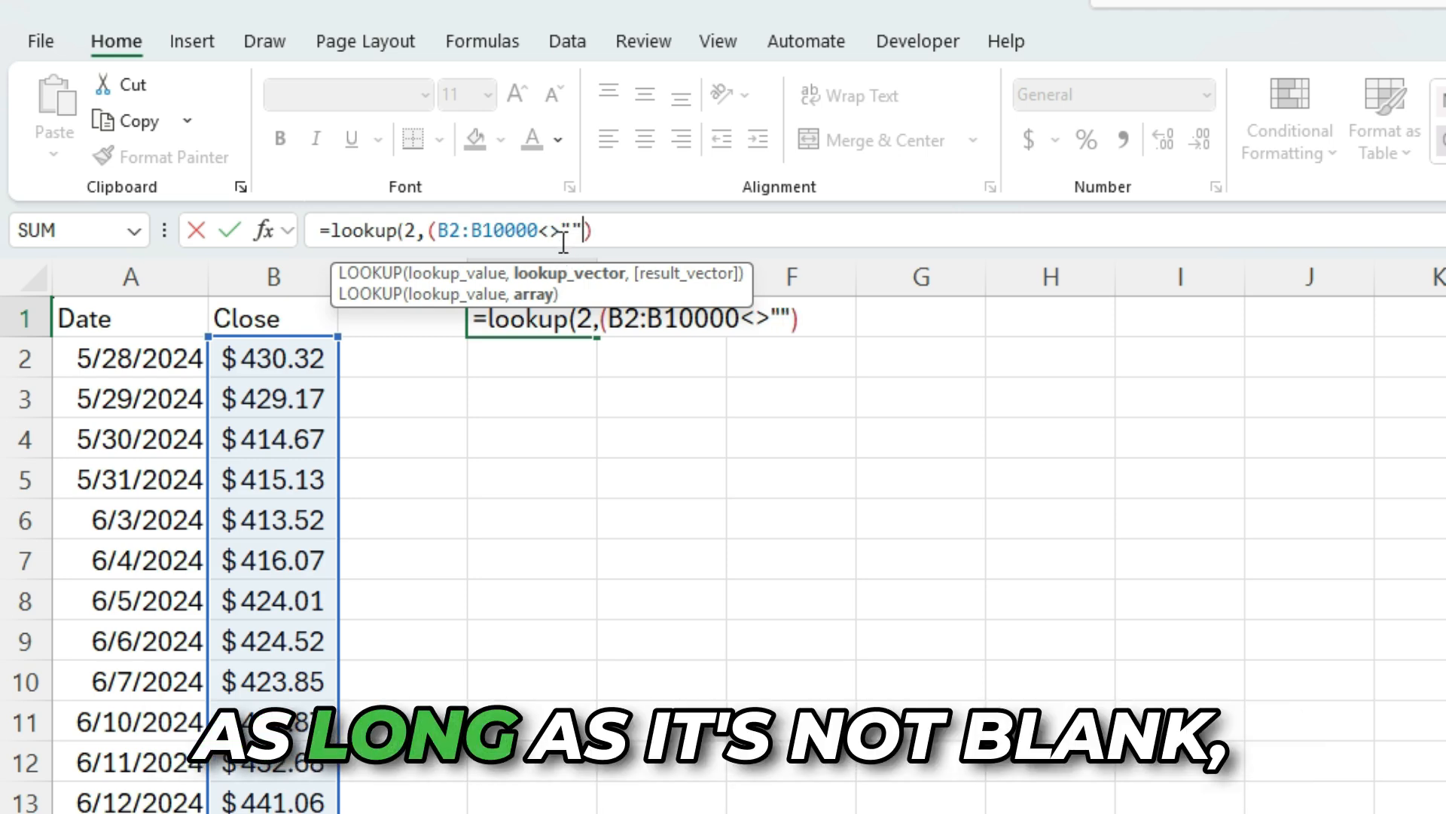
{"action": "left_click", "coordinate": [428, 229]}
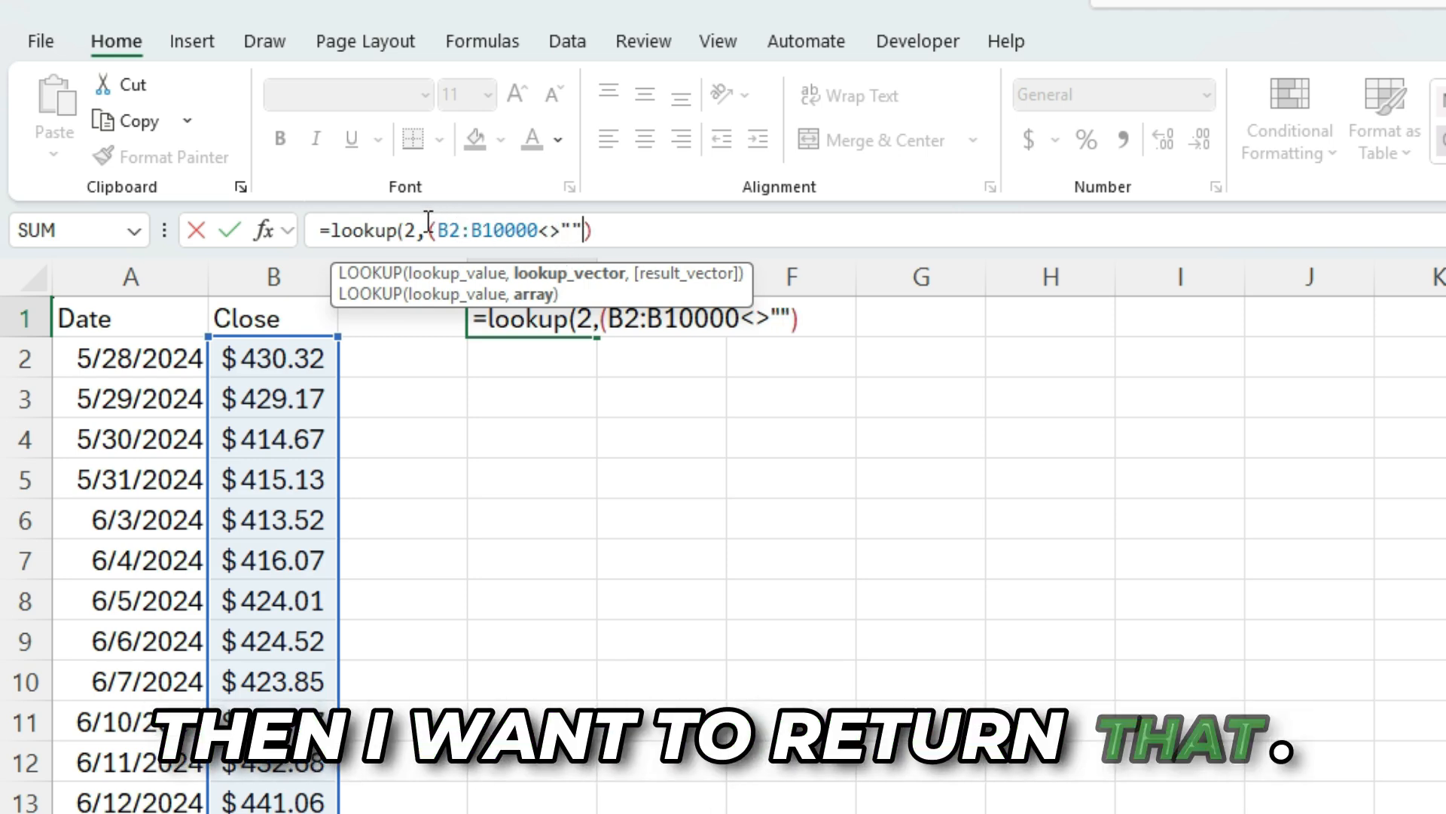
{"action": "type", "text": "1/"}
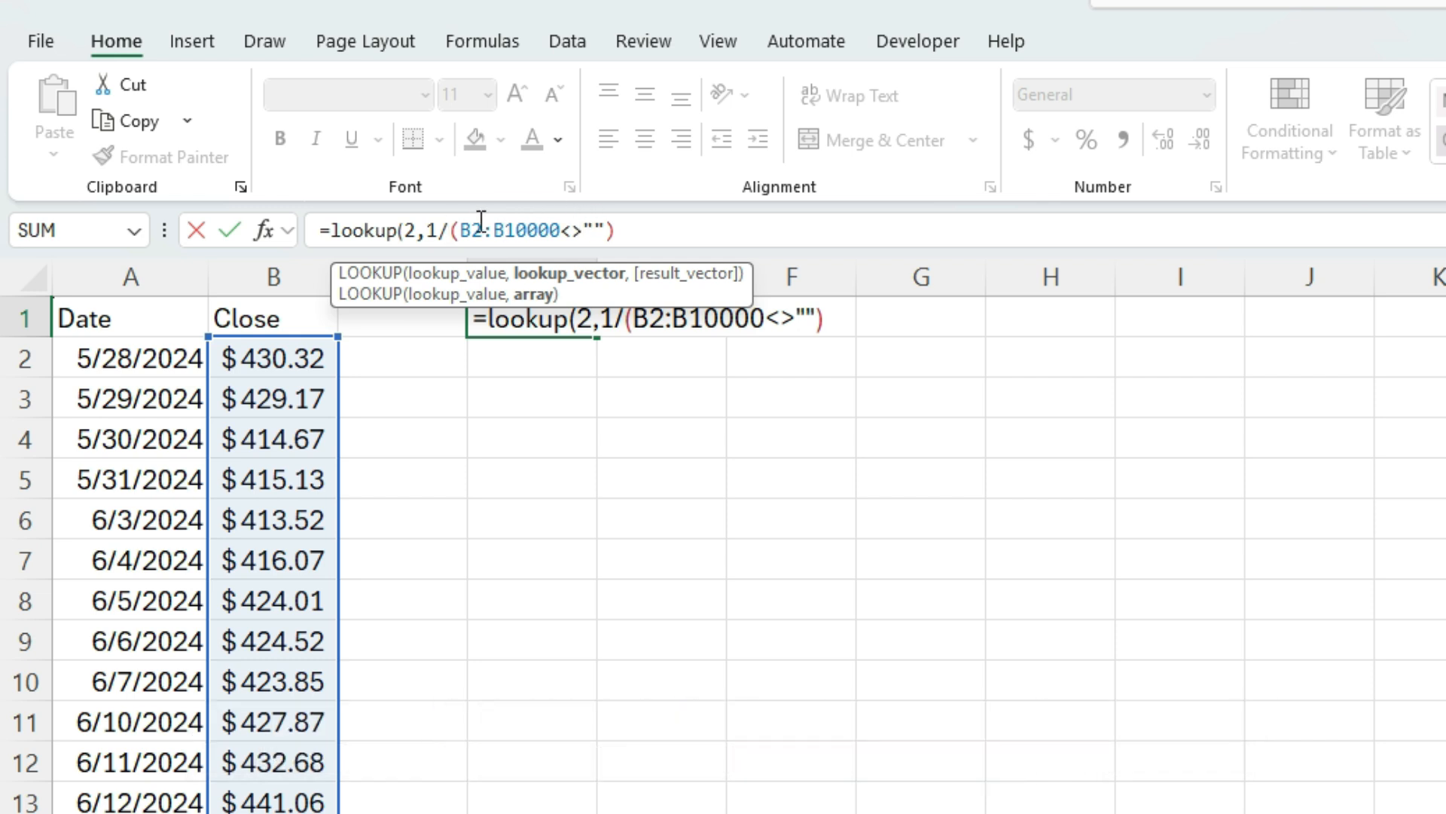
{"action": "left_click", "coordinate": [632, 230]}
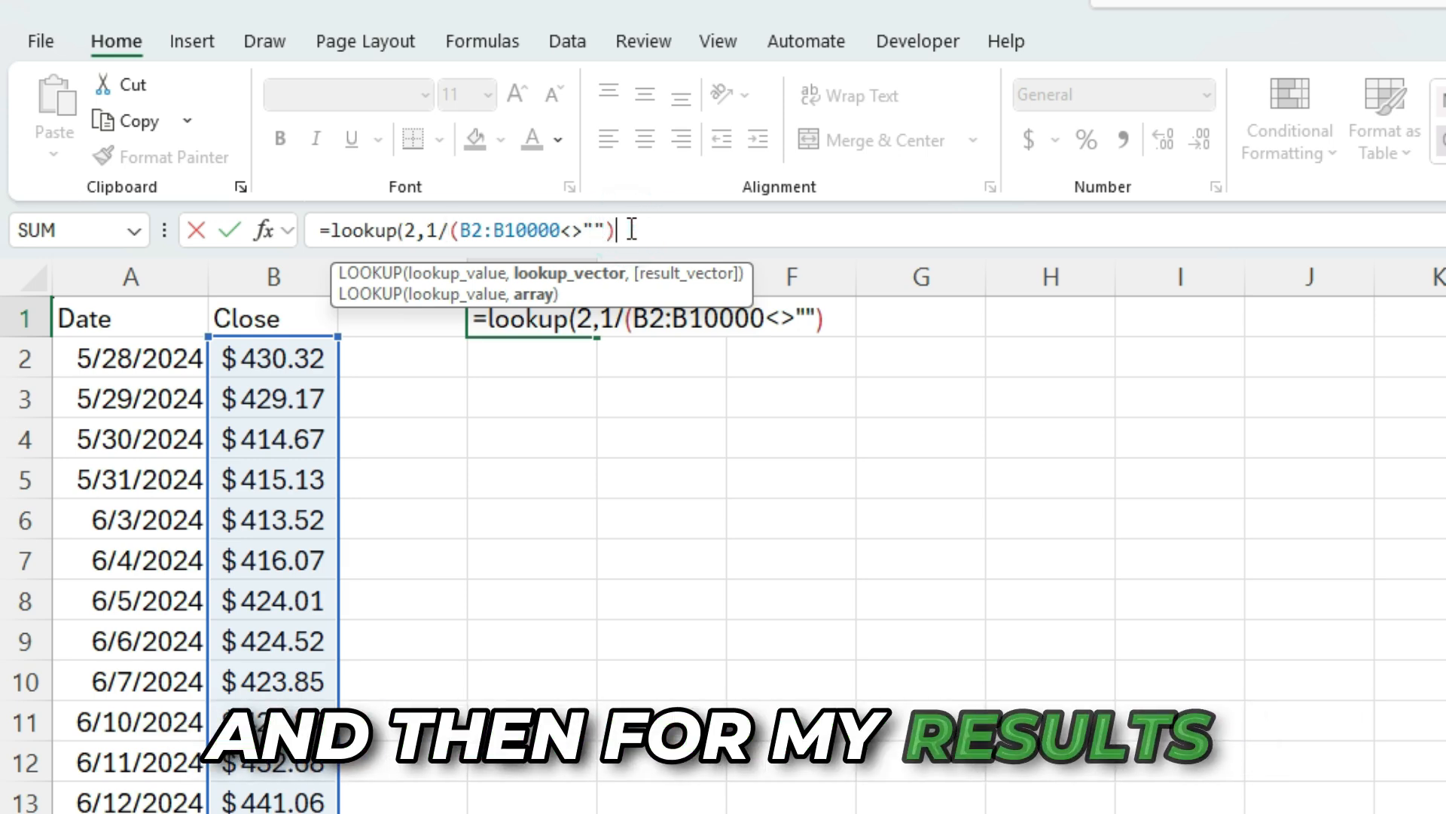
Add B2:B10000 as the result vector, close the LOOKUP formula and enter it
{"action": "type", "text": ","}
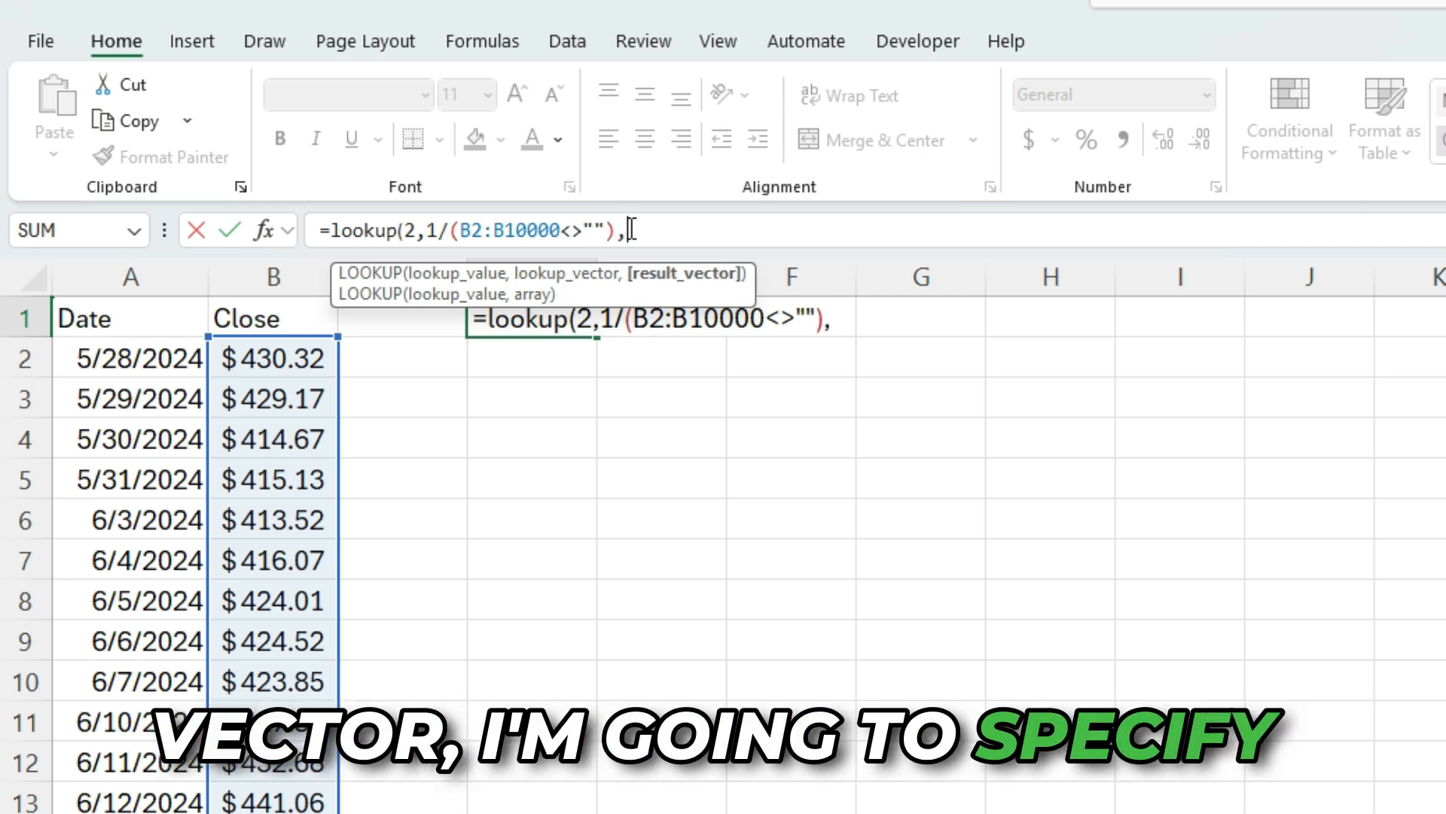
{"action": "type", "text": "B2:B10"}
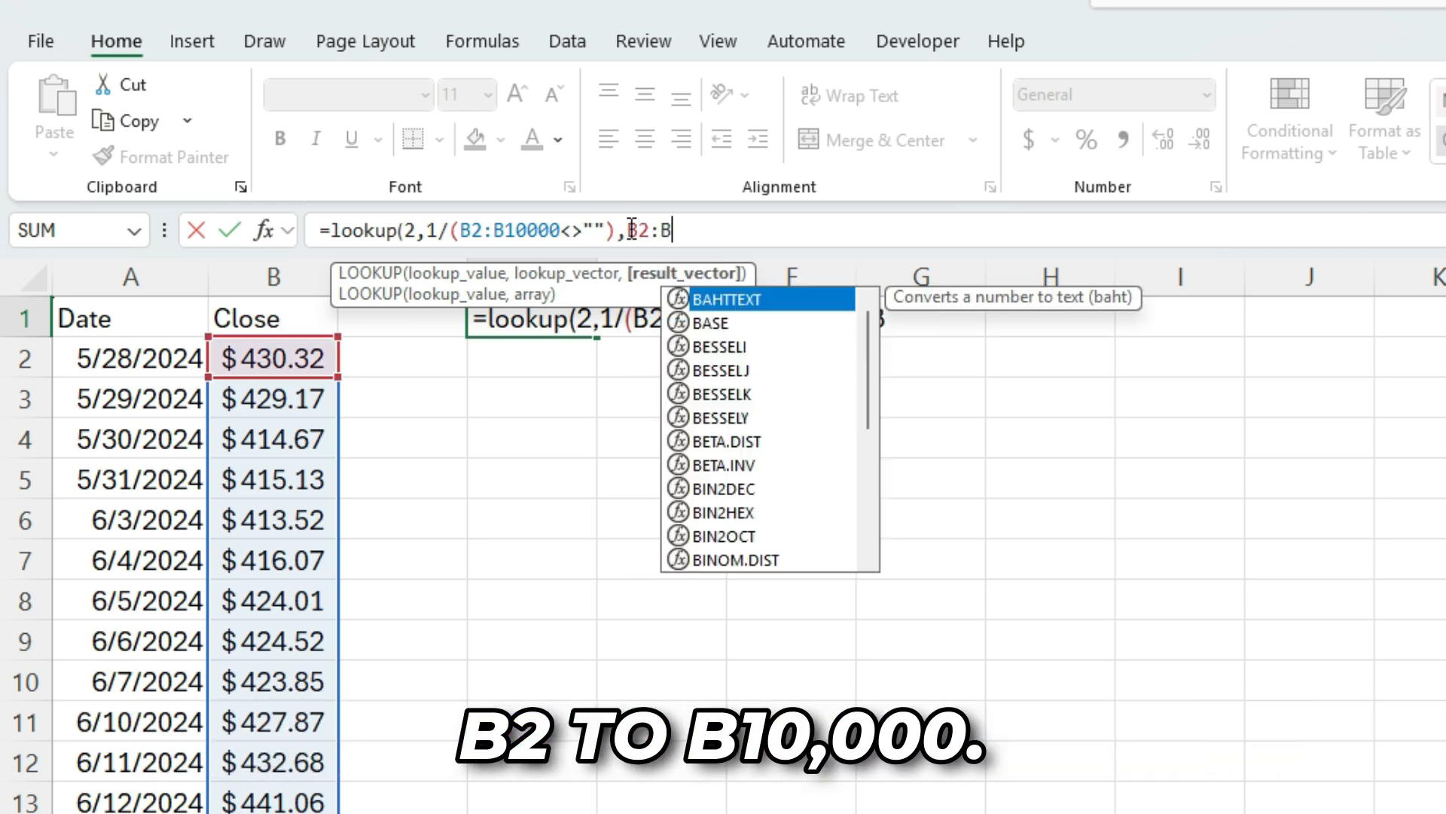
{"action": "type", "text": "000"}
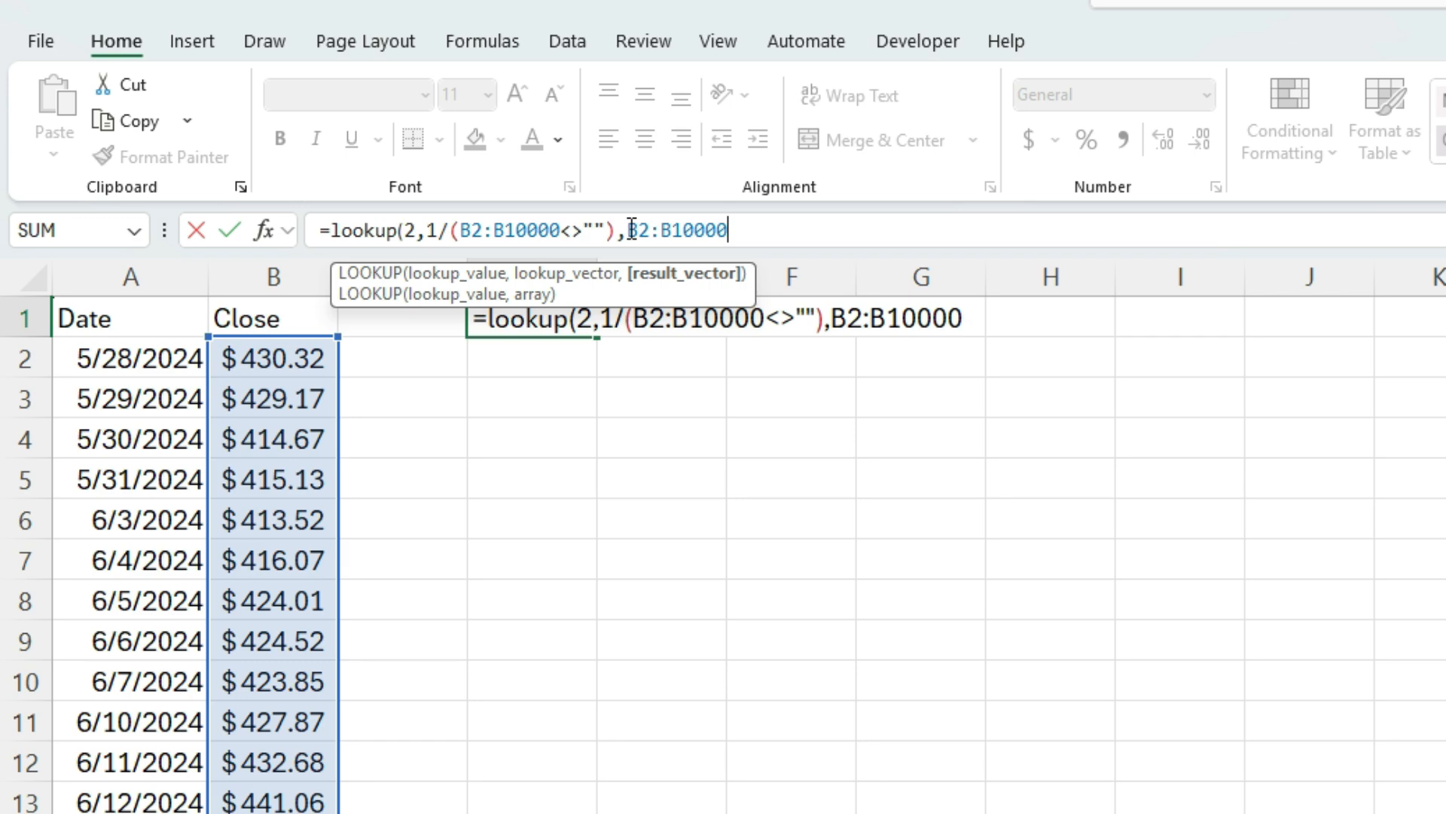
{"action": "type", "text": ")"}
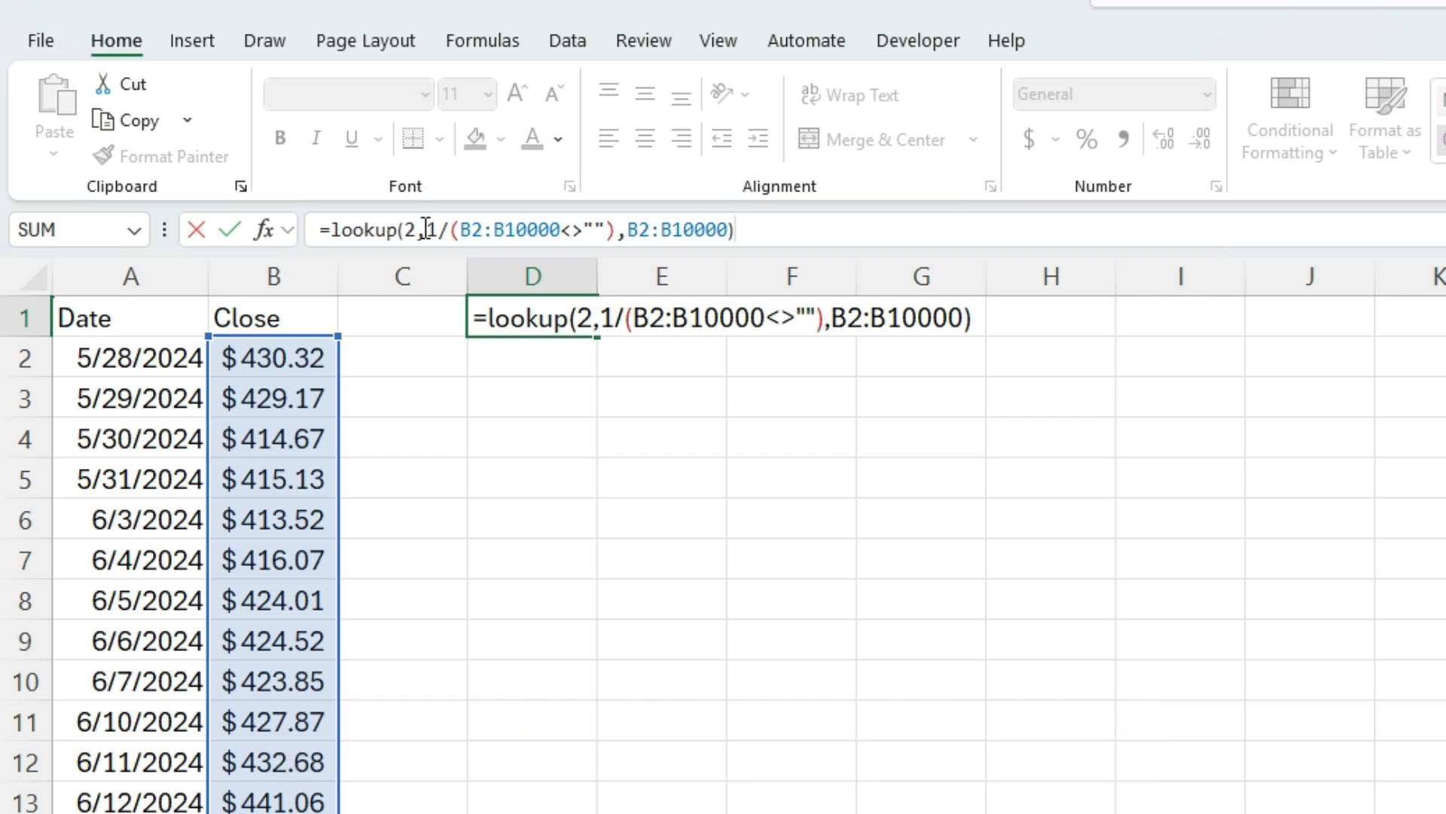
{"action": "key", "text": "Return"}
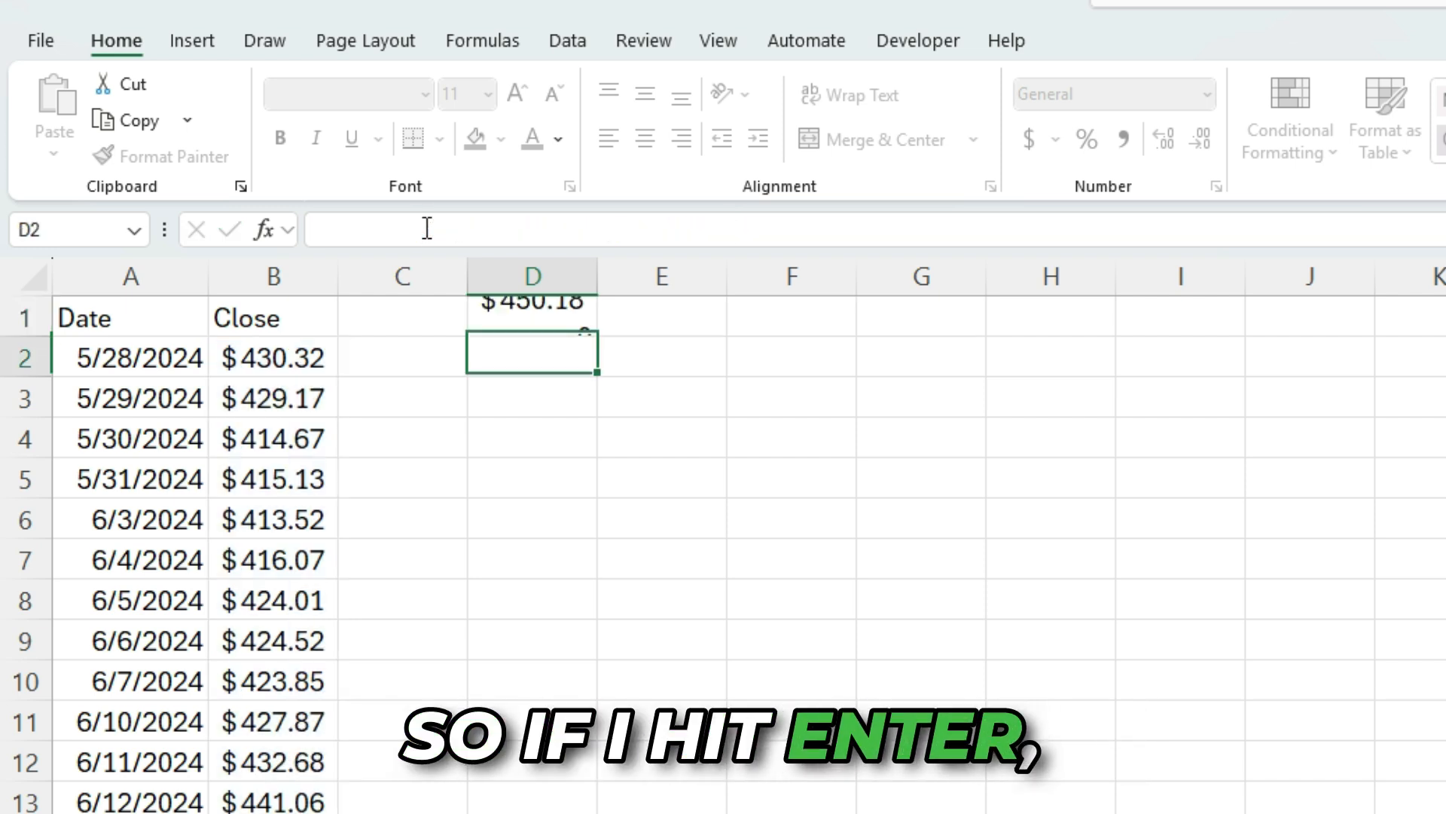
Compare the LOOKUP result with the last closing price at the bottom of the Close column
{"action": "left_click", "coordinate": [552, 305]}
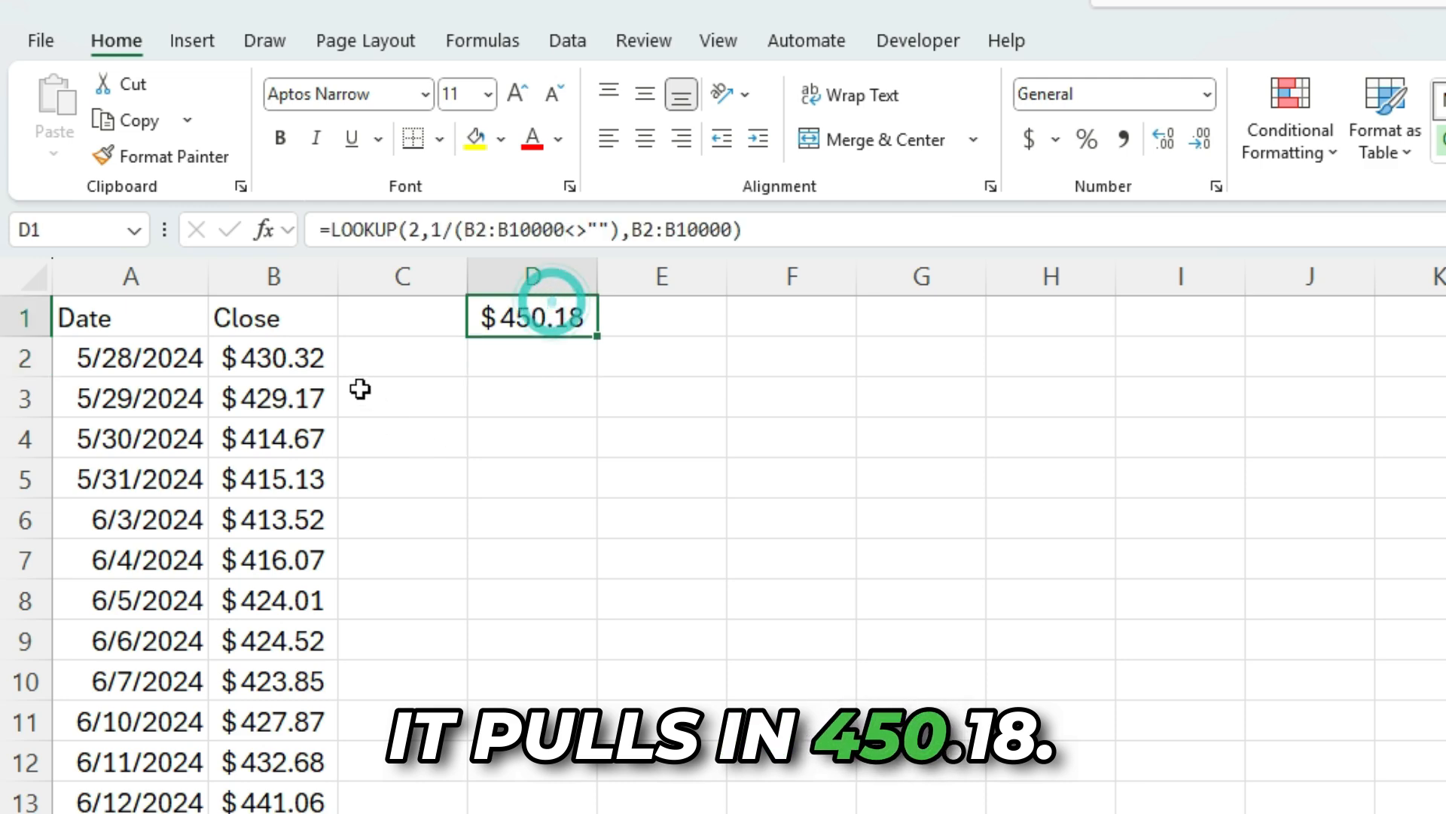
{"action": "left_click", "coordinate": [321, 370]}
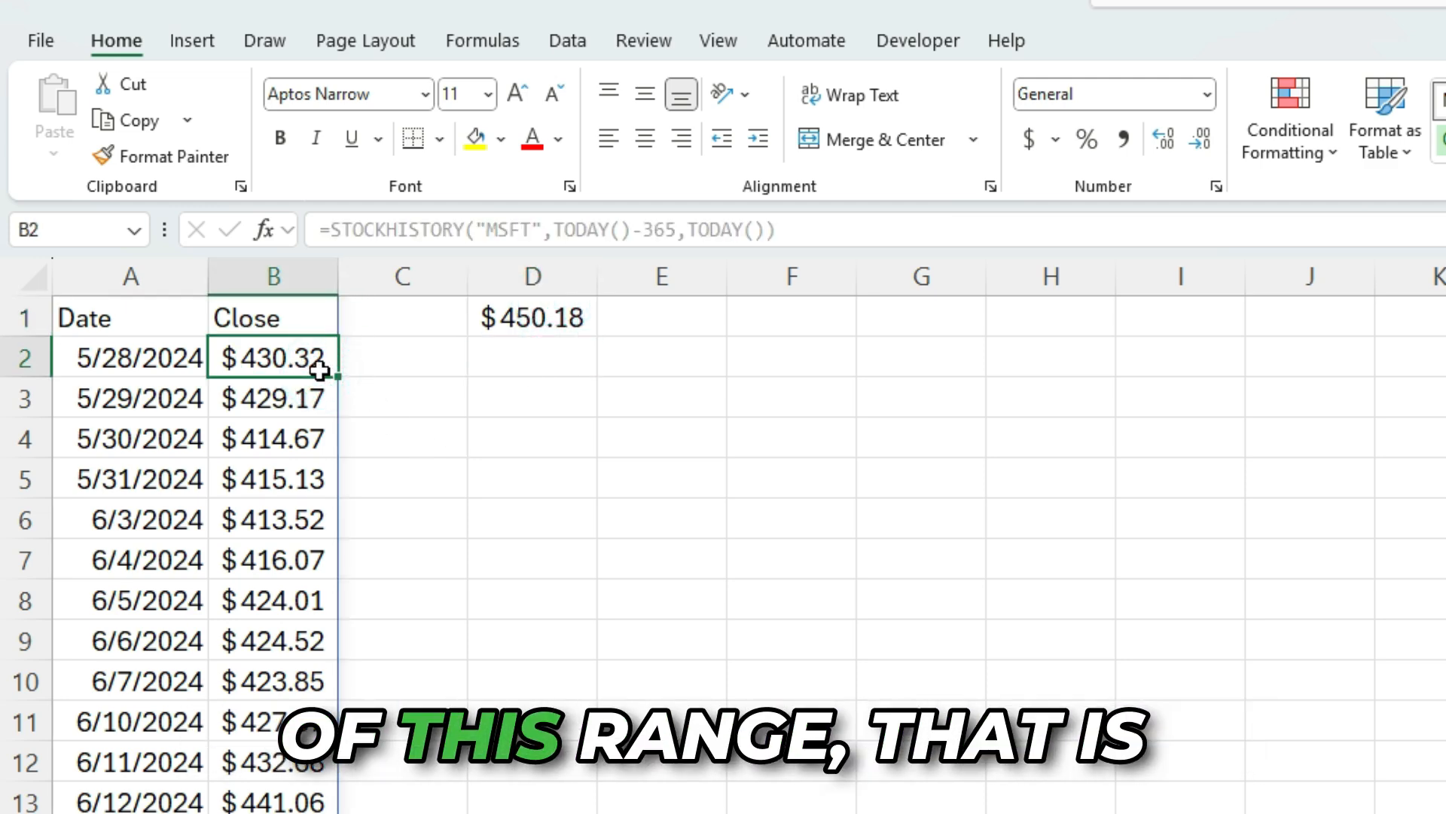
{"action": "key", "text": "ctrl+Down"}
{"action": "scroll", "coordinate": [283, 504], "scroll_direction": "down", "scroll_amount": 3}
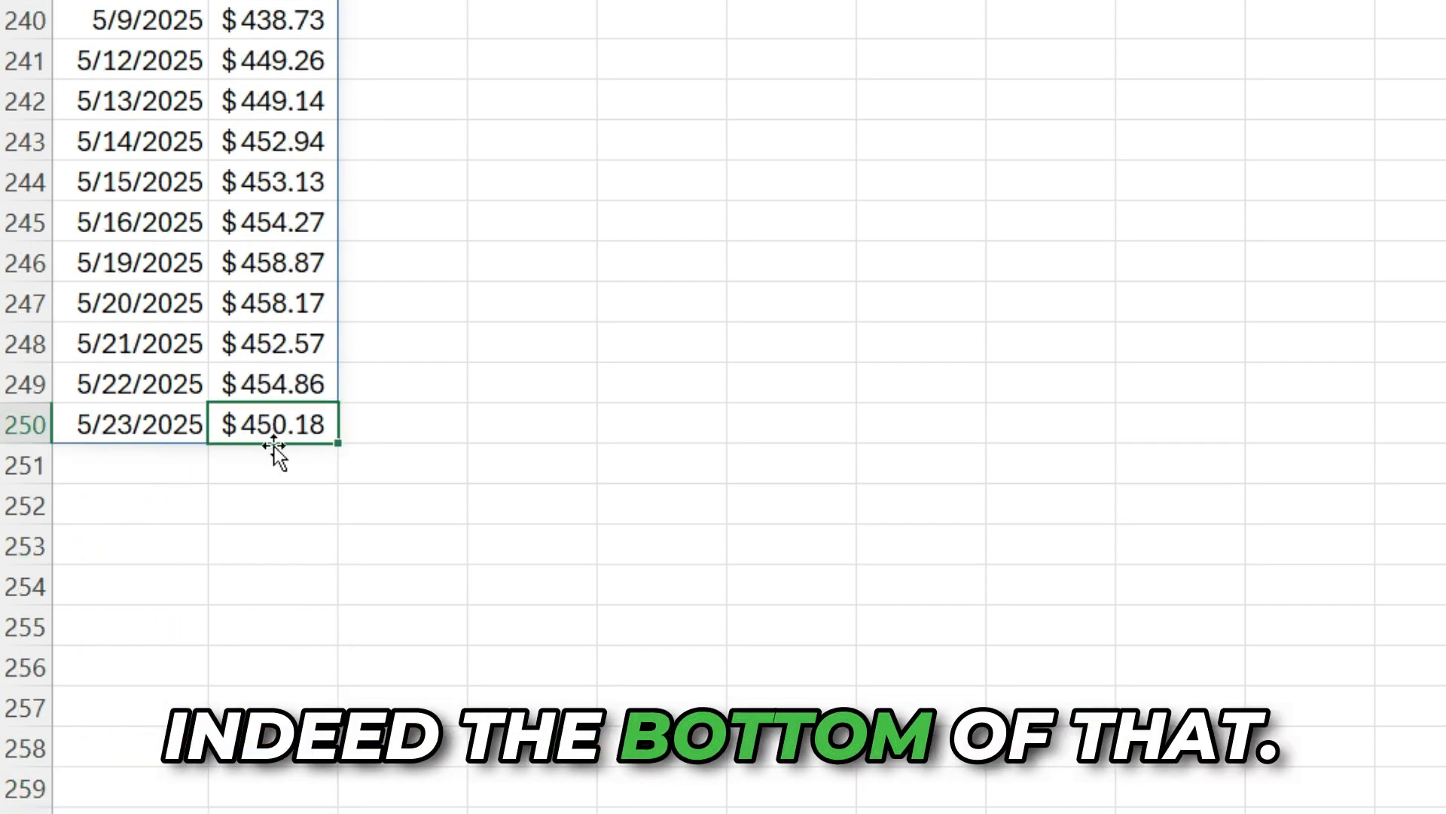
In E1, calculate the percent change as =D1/B2-1 and format it as a percentage with two decimals
{"action": "scroll", "coordinate": [384, 353], "scroll_direction": "up", "scroll_amount": 20}
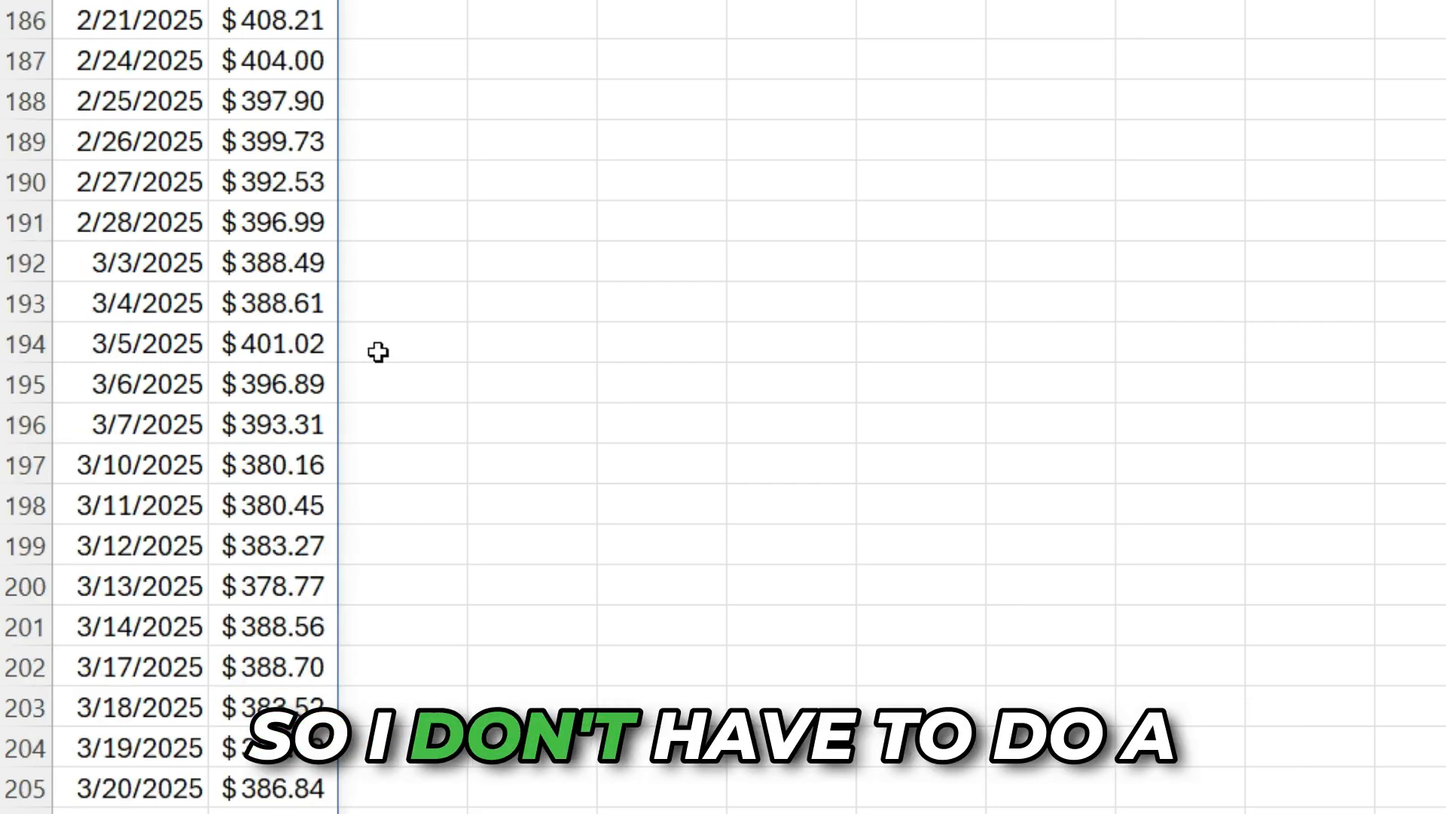
{"action": "scroll", "coordinate": [195, 558], "scroll_direction": "up", "scroll_amount": 20}
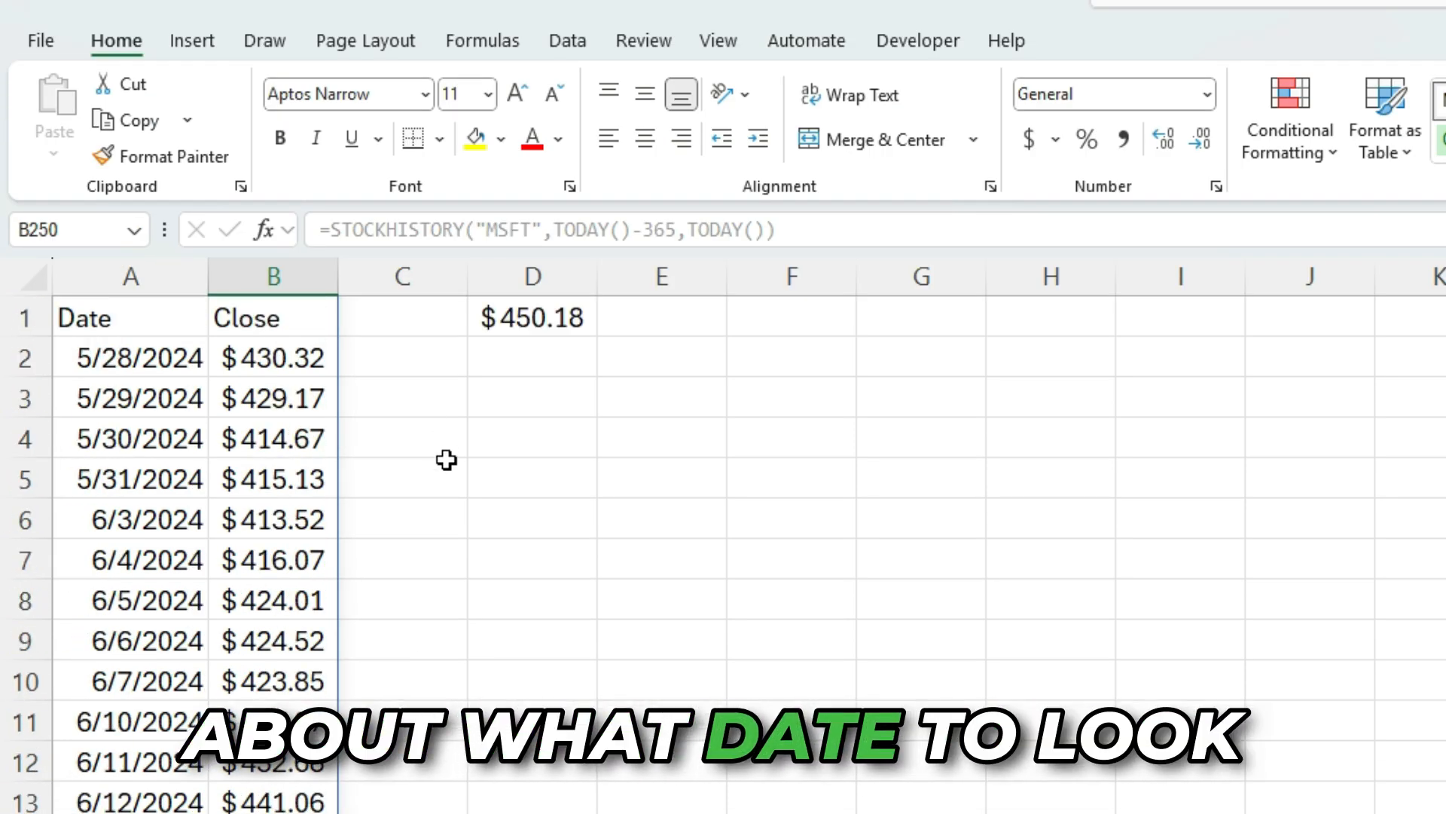
{"action": "left_click", "coordinate": [527, 320]}
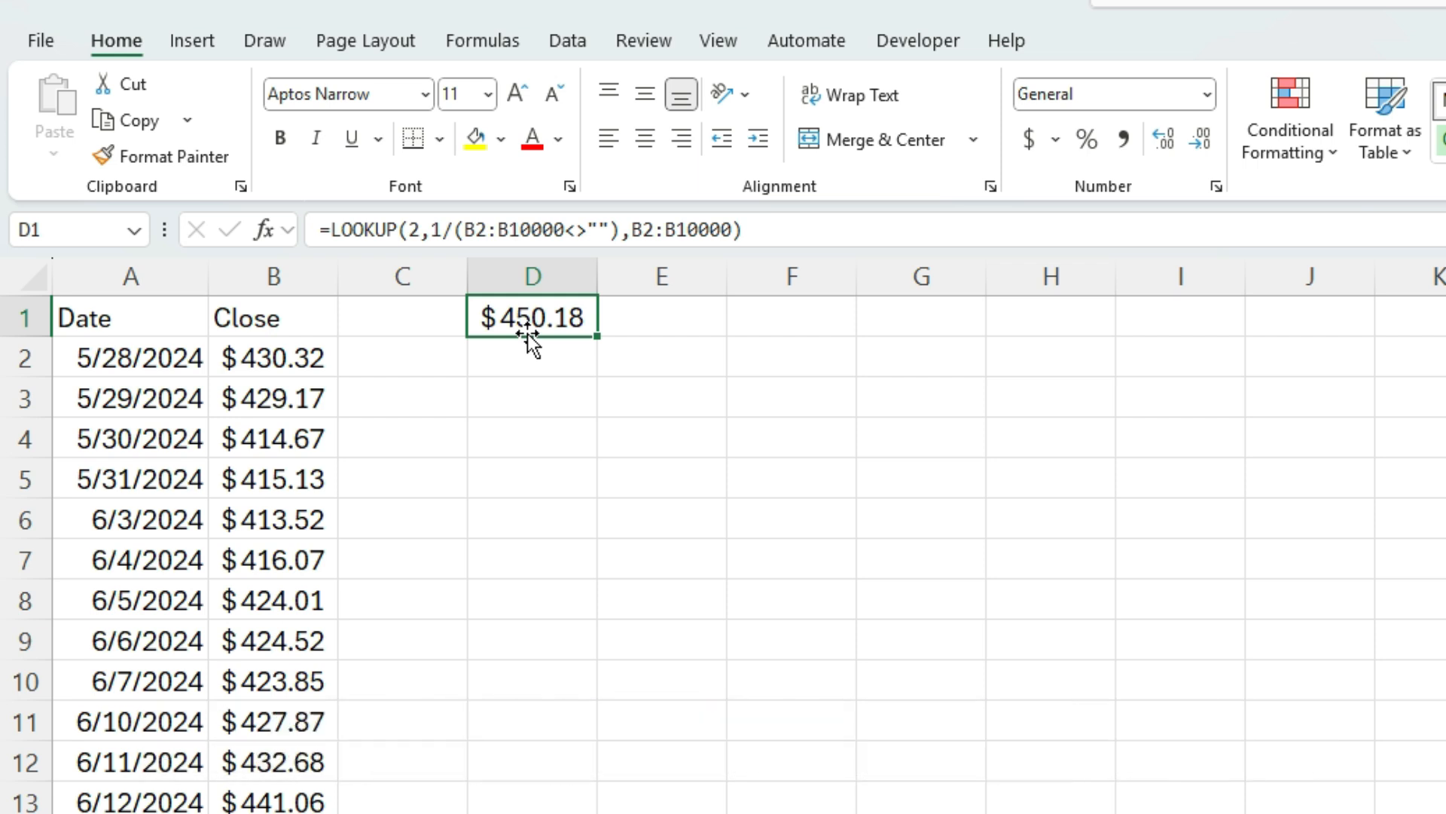
{"action": "left_click", "coordinate": [664, 321]}
{"action": "type", "text": "="}
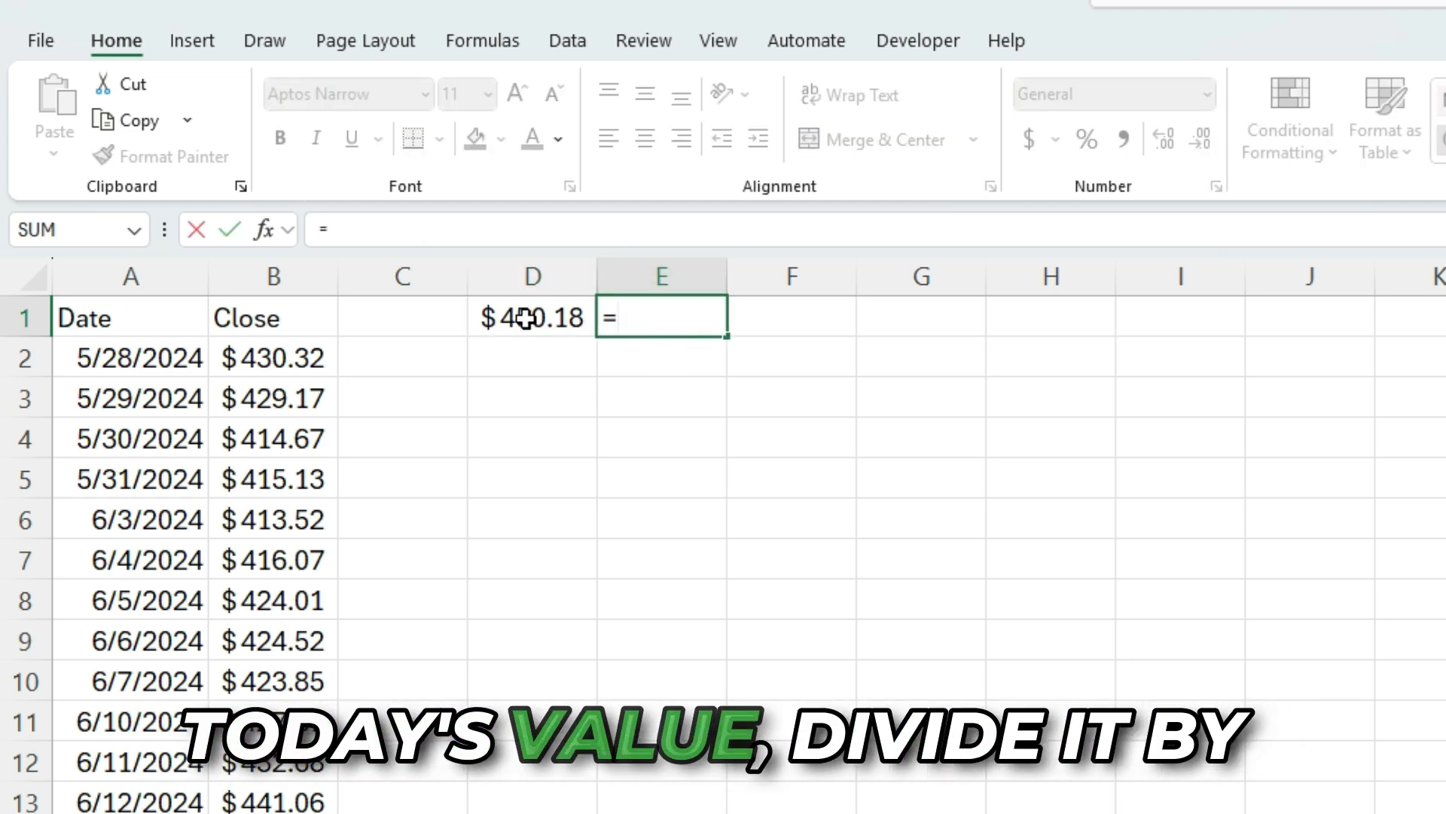
{"action": "left_click", "coordinate": [267, 356]}
{"action": "type", "text": "-1"}
{"action": "key", "text": "Return"}
{"action": "key", "text": "Up"}
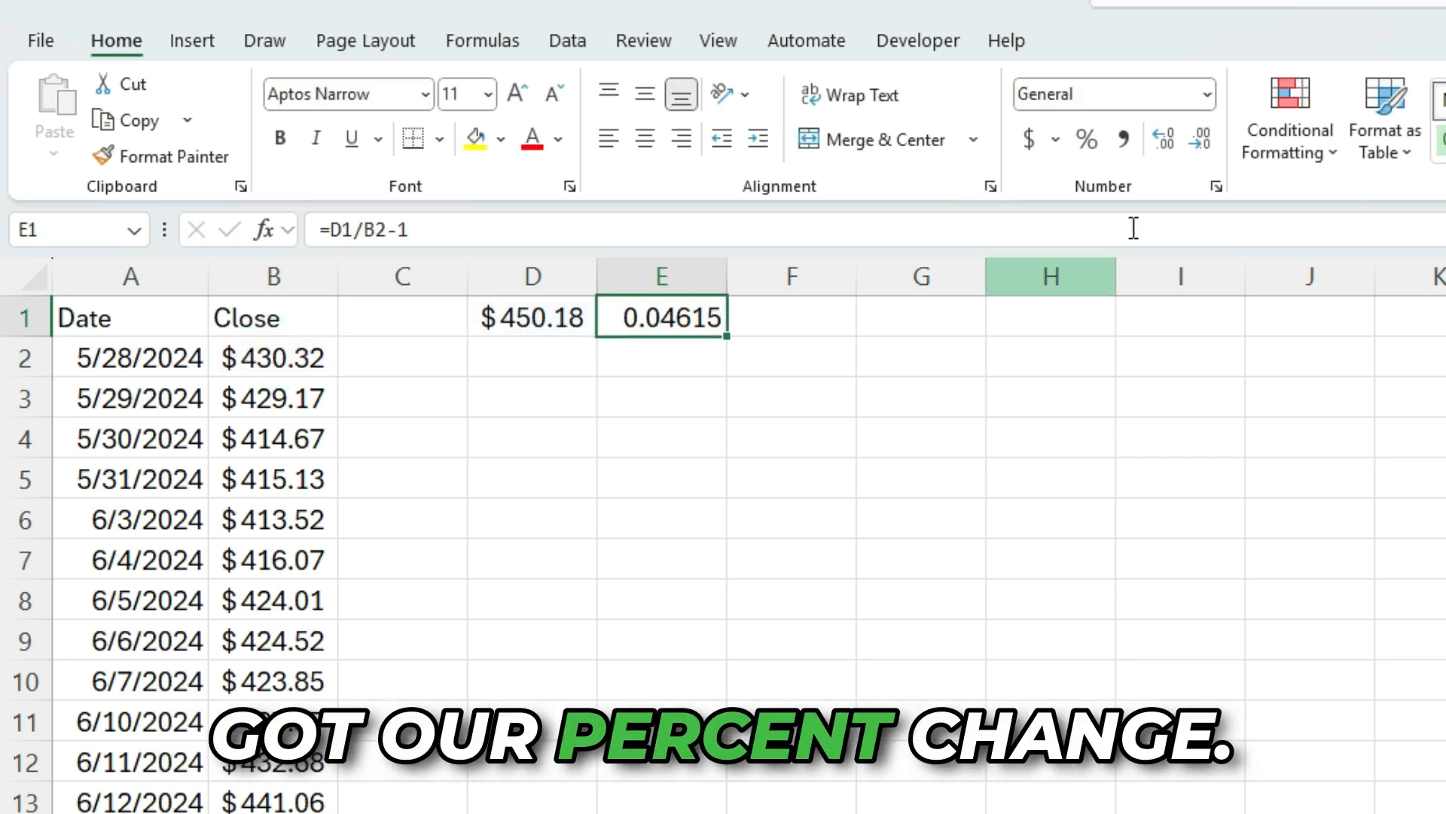
{"action": "left_click", "coordinate": [1086, 139]}
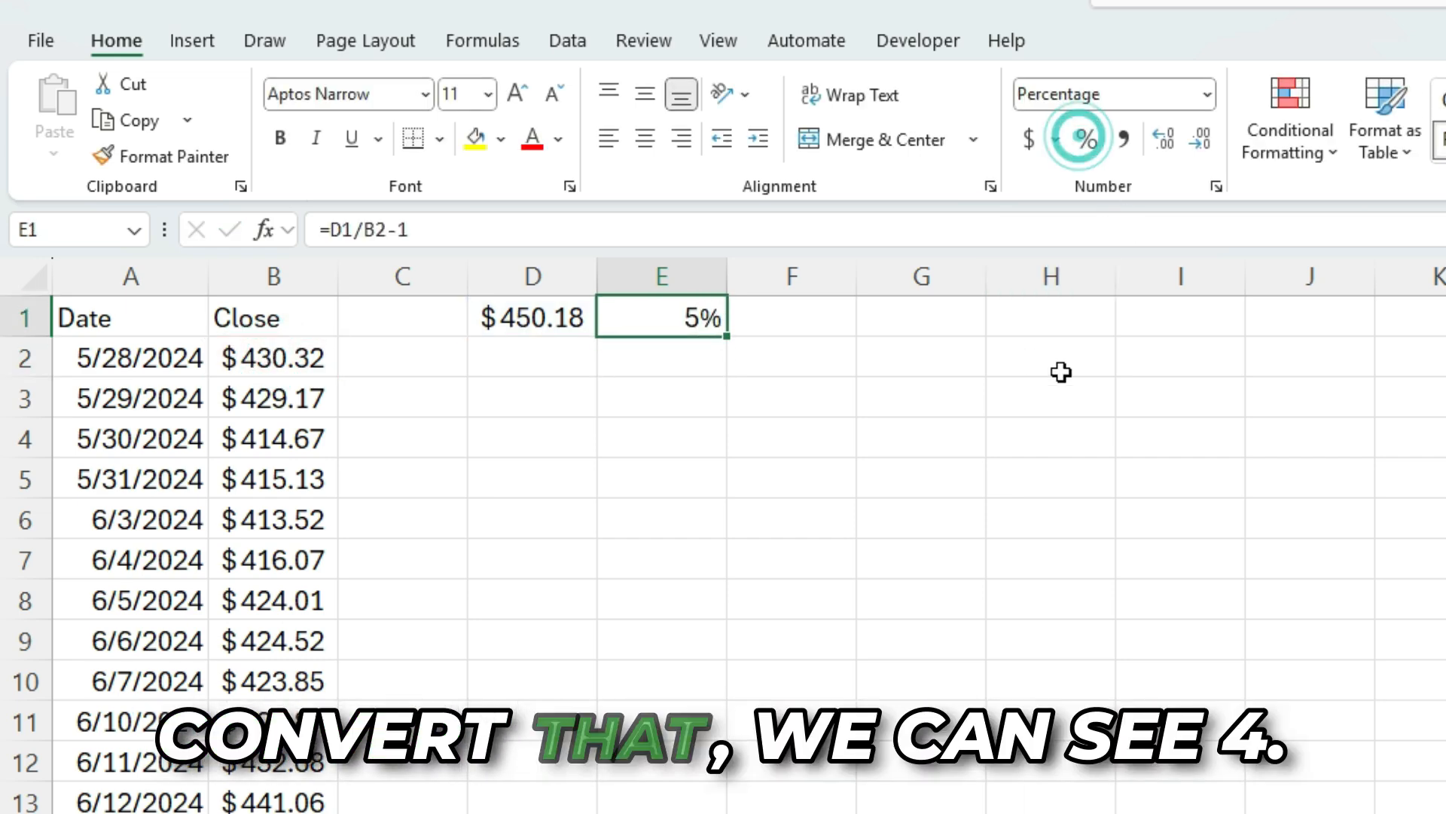
{"action": "left_click", "coordinate": [1164, 137]}
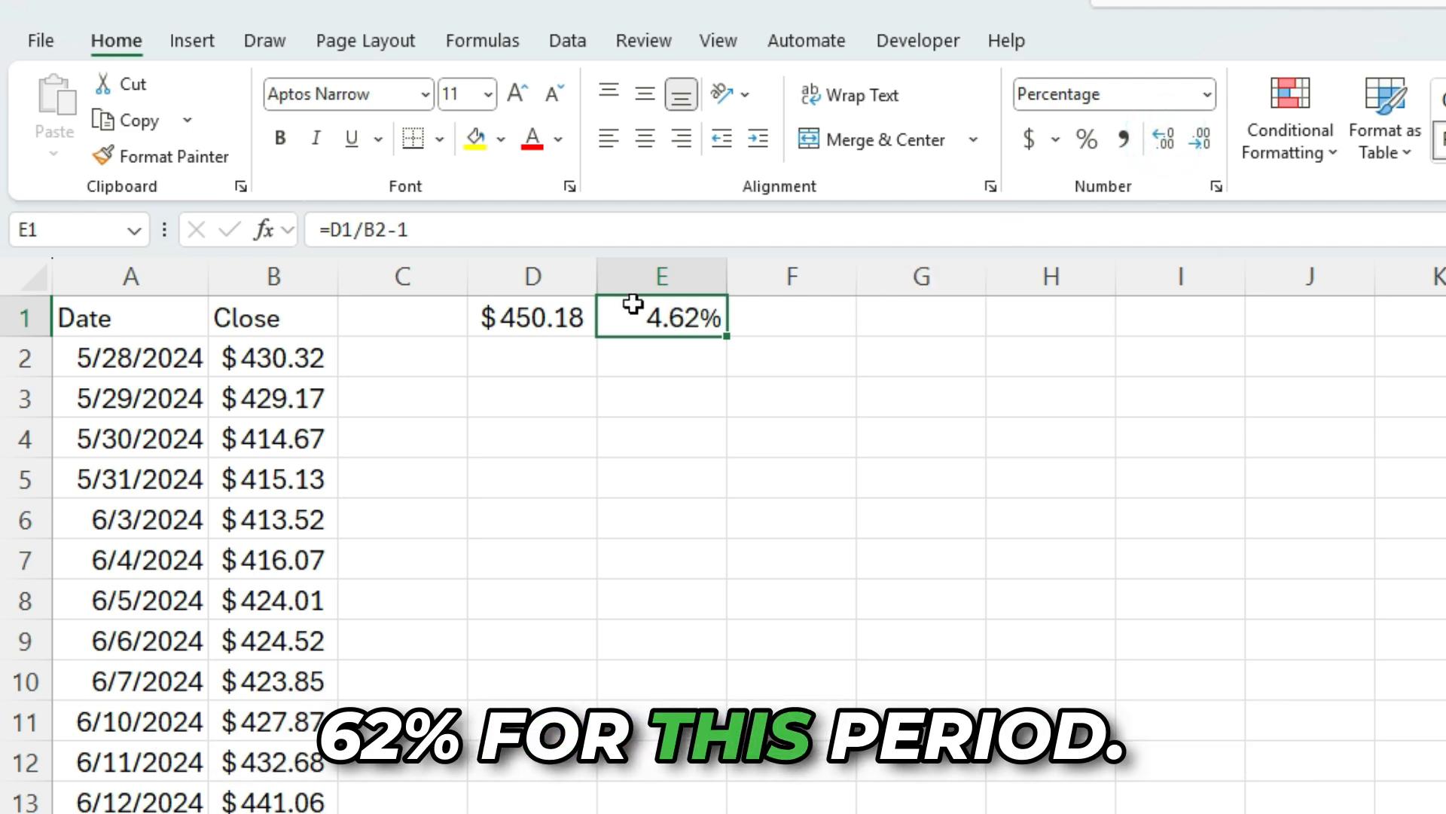
Label G1 as Days and enter 30 in H1
{"action": "left_click", "coordinate": [888, 324]}
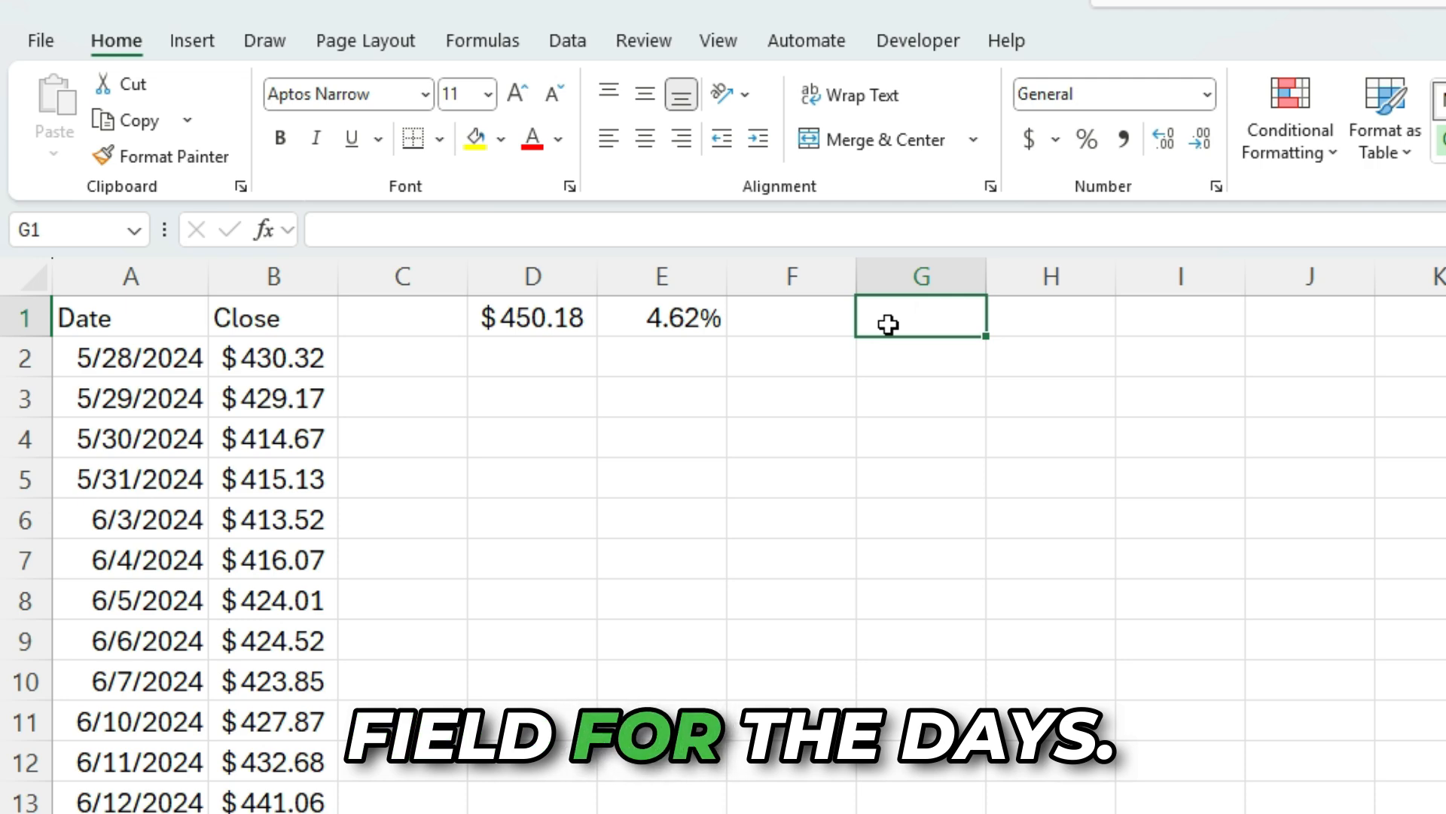
{"action": "type", "text": "Days"}
{"action": "key", "text": "Tab"}
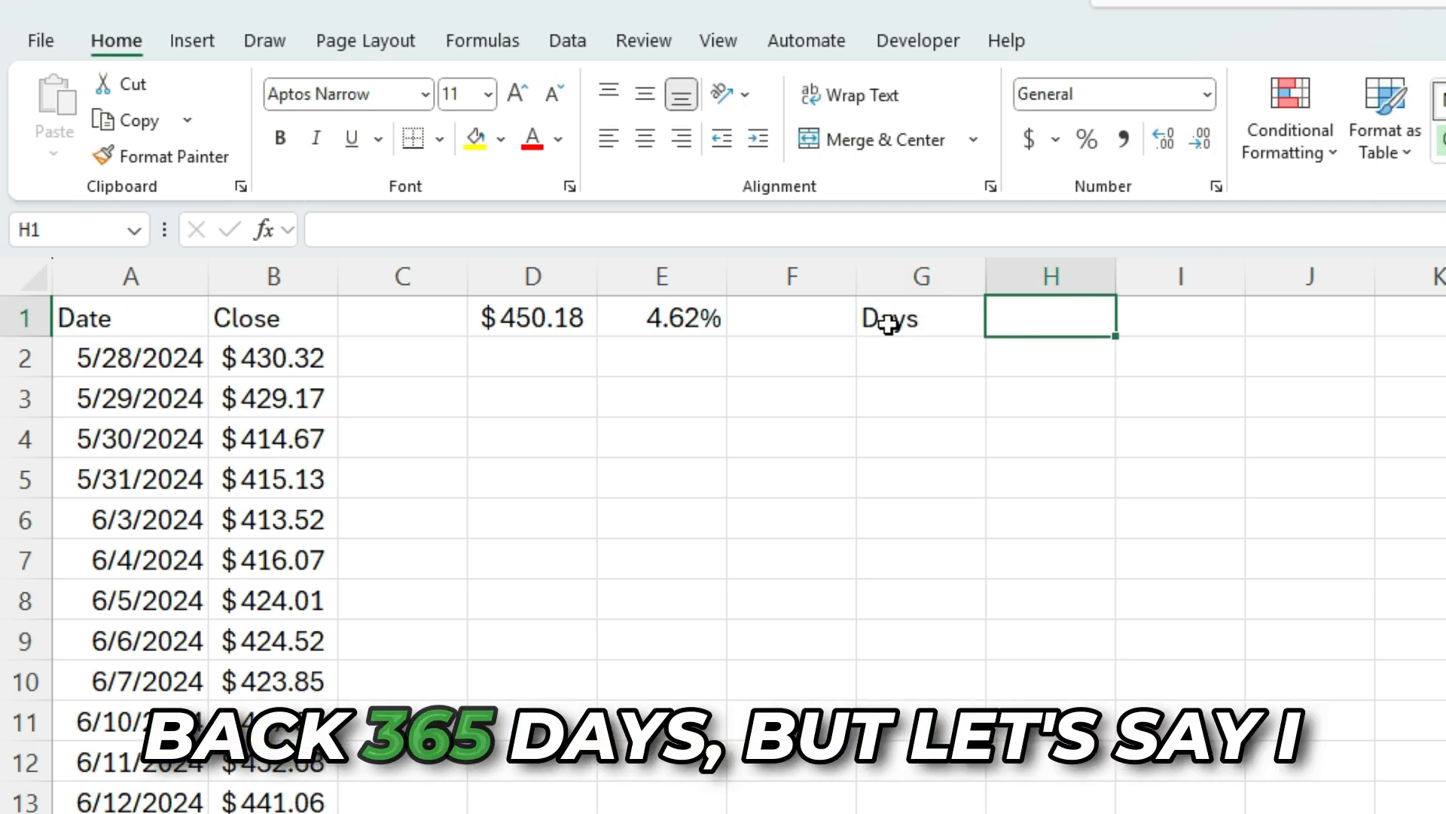
{"action": "type", "text": "30"}
{"action": "key", "text": "Return"}
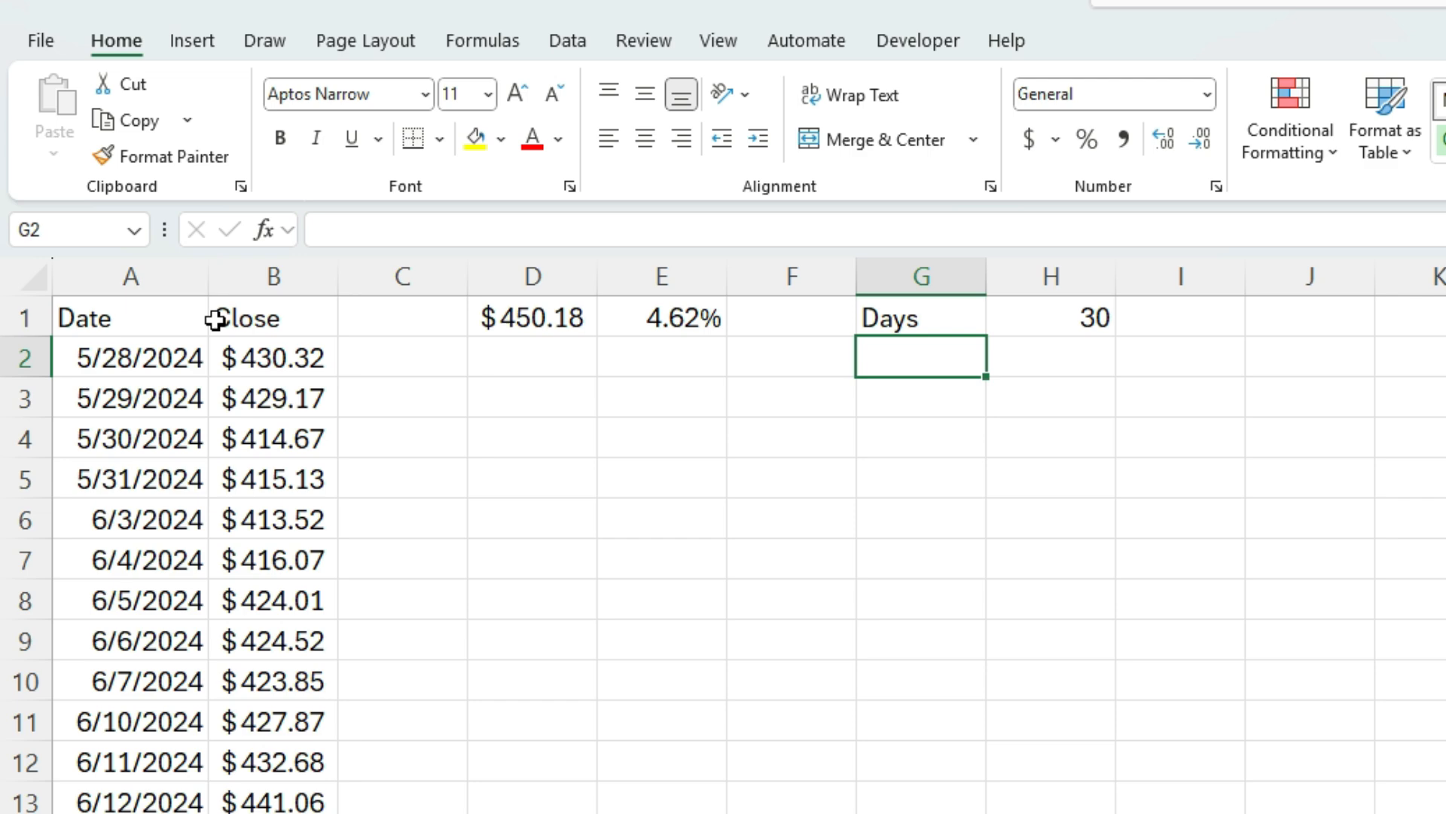
Replace 365 in the STOCKHISTORY start date with a reference to H1, making it TODAY()-H1
{"action": "left_click", "coordinate": [134, 315]}
{"action": "double_click", "coordinate": [655, 226]}
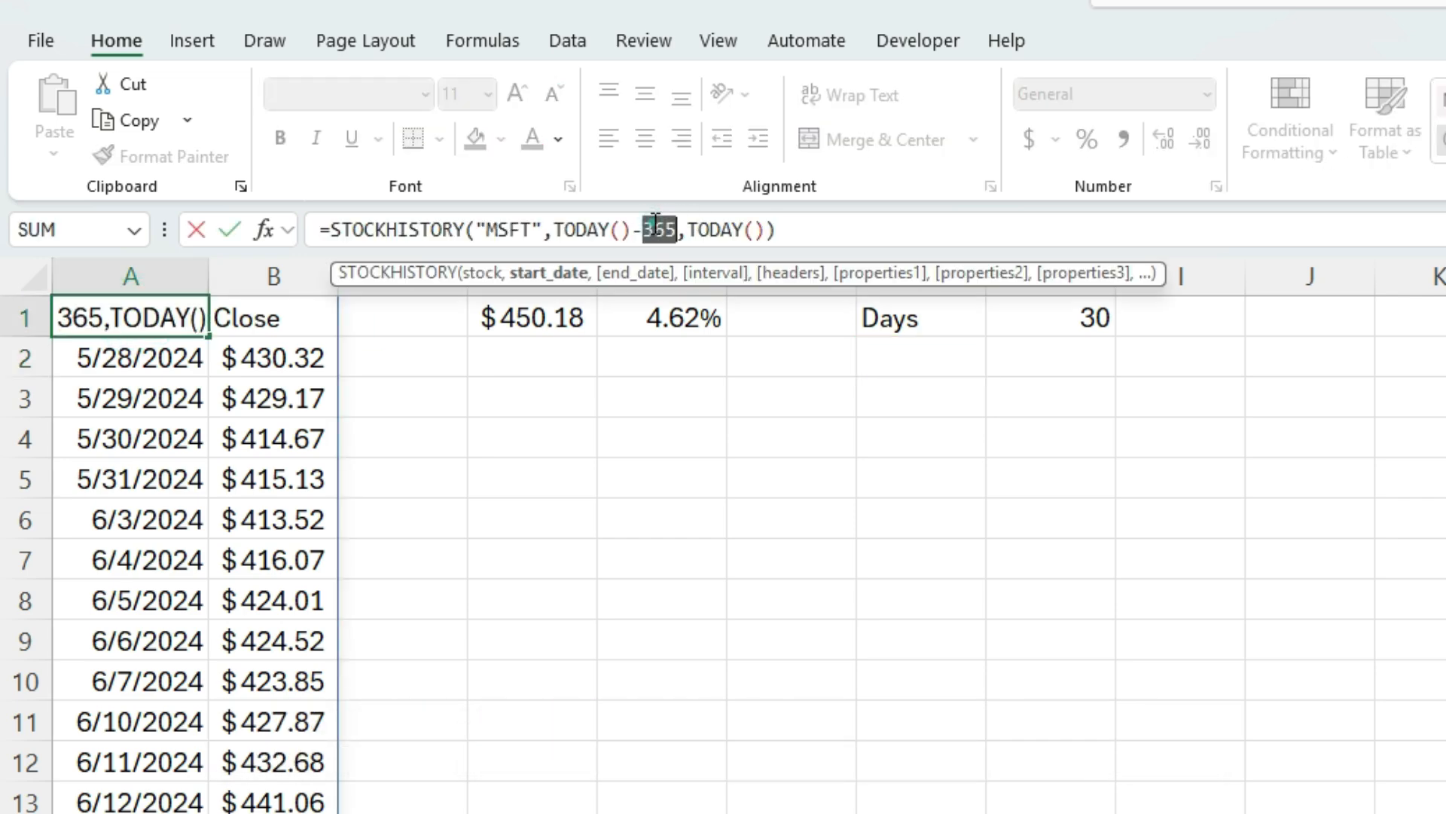
{"action": "key", "text": "BackSpace"}
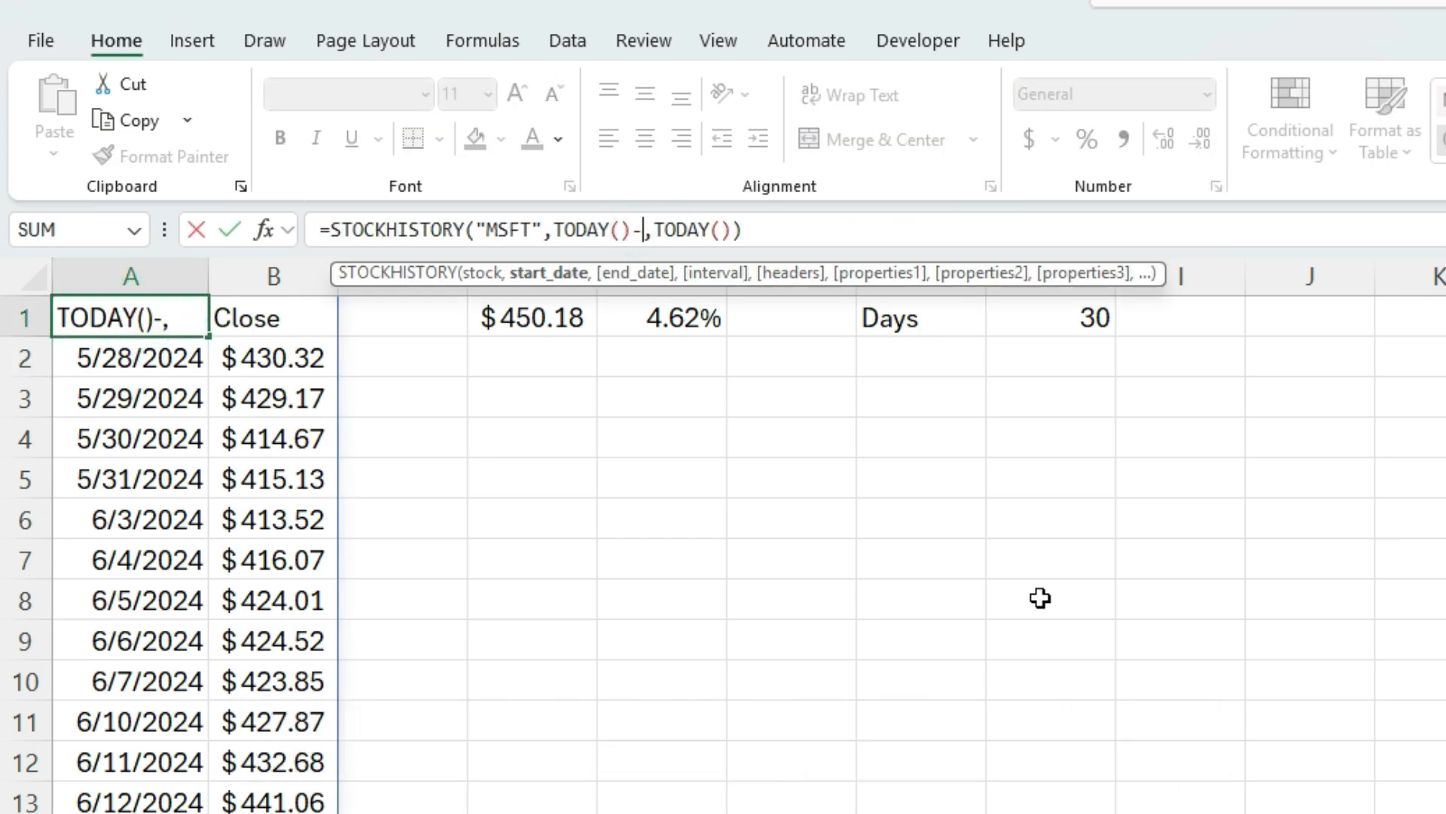
{"action": "left_click", "coordinate": [1092, 320]}
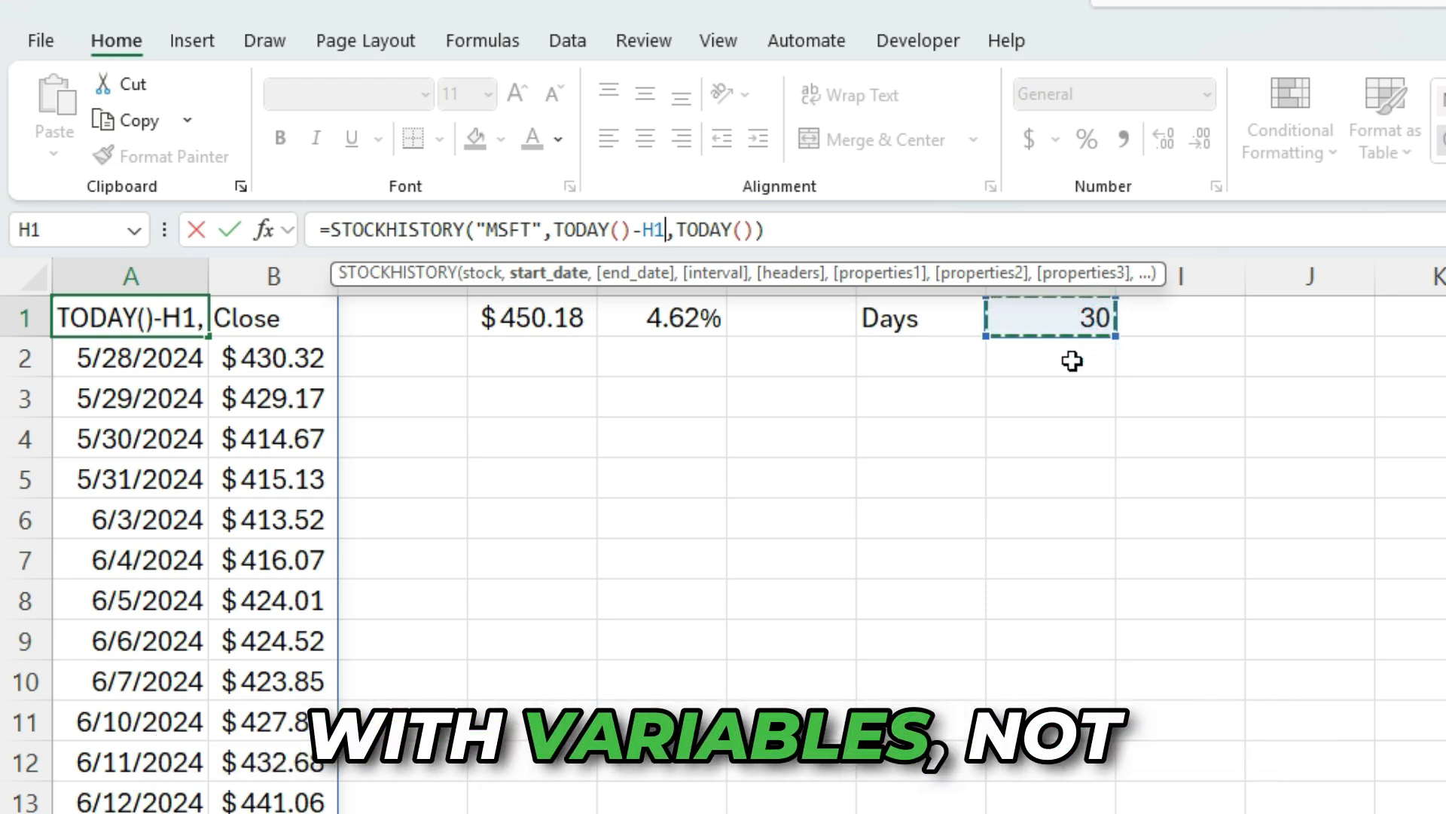
{"action": "key", "text": "Return"}
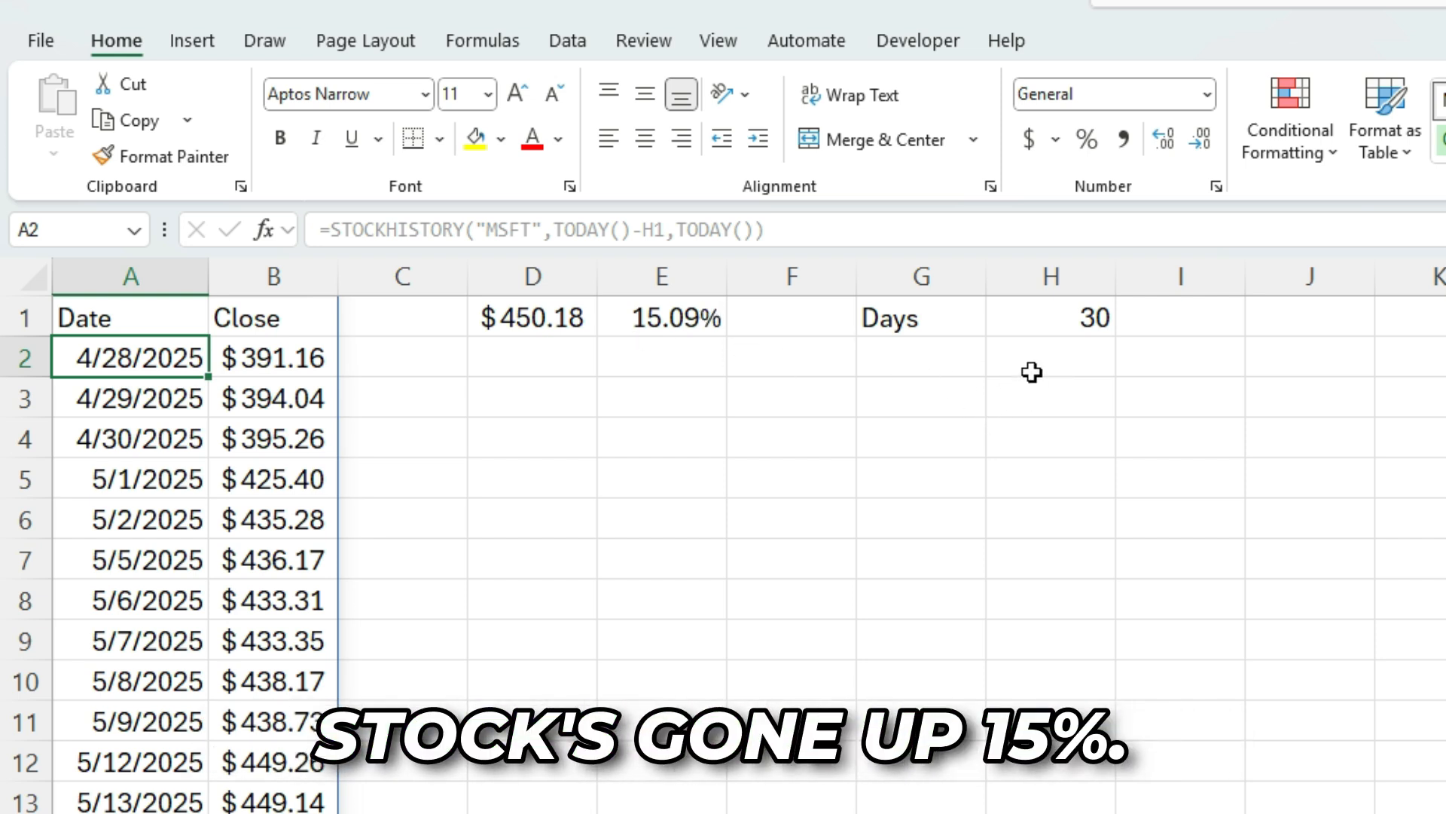
Try 60 and then 120 as the number of days in H1
{"action": "left_click", "coordinate": [1029, 315]}
{"action": "key", "text": "BackSpace"}
{"action": "key", "text": "BackSpace"}
{"action": "type", "text": "60"}
{"action": "key", "text": "Return"}
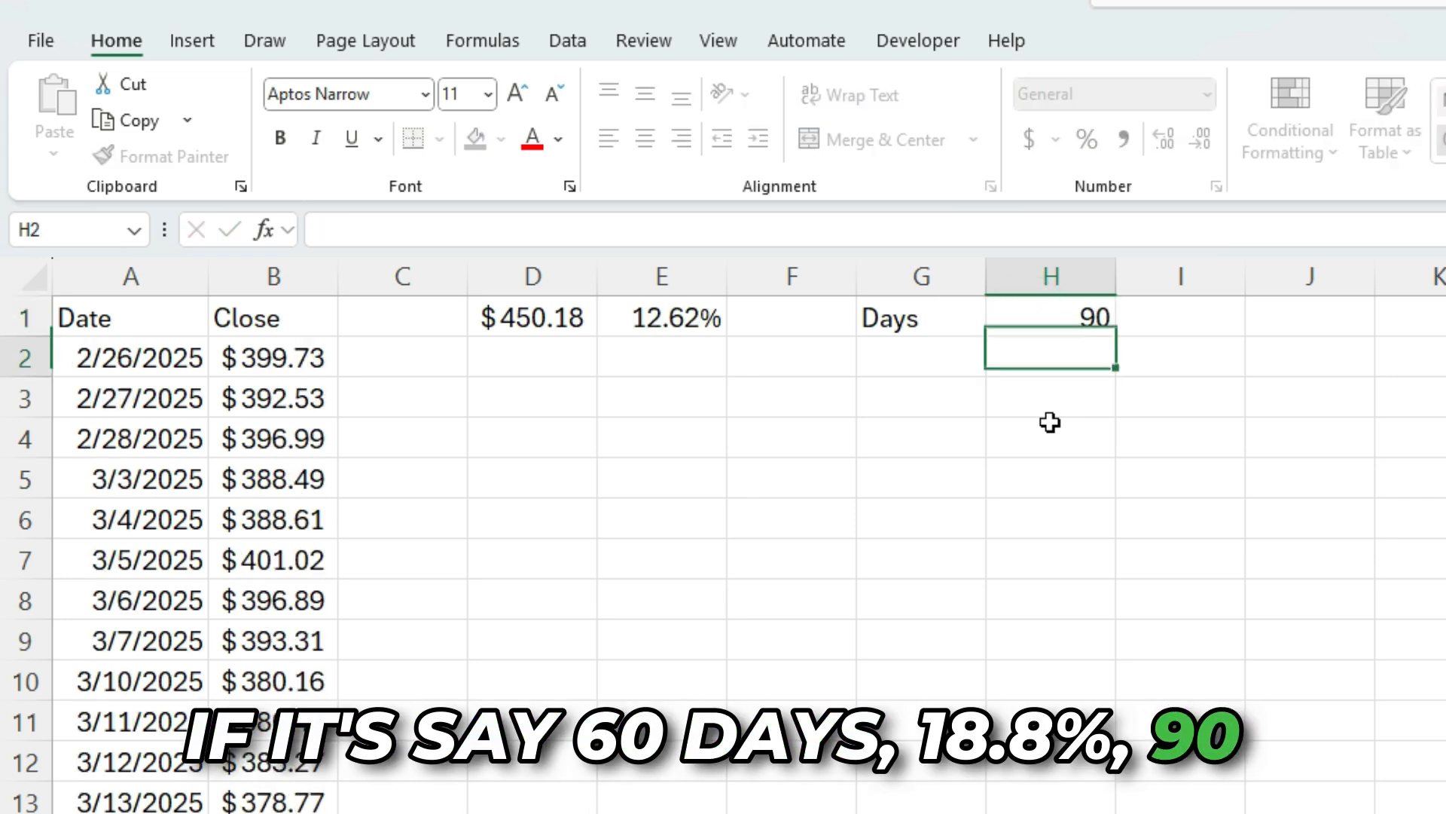
{"action": "key", "text": "Up"}
{"action": "type", "text": "120"}
{"action": "key", "text": "Return"}
Set the days in H1 to the formula =365*2
{"action": "key", "text": "Up"}
{"action": "type", "text": "=365"}
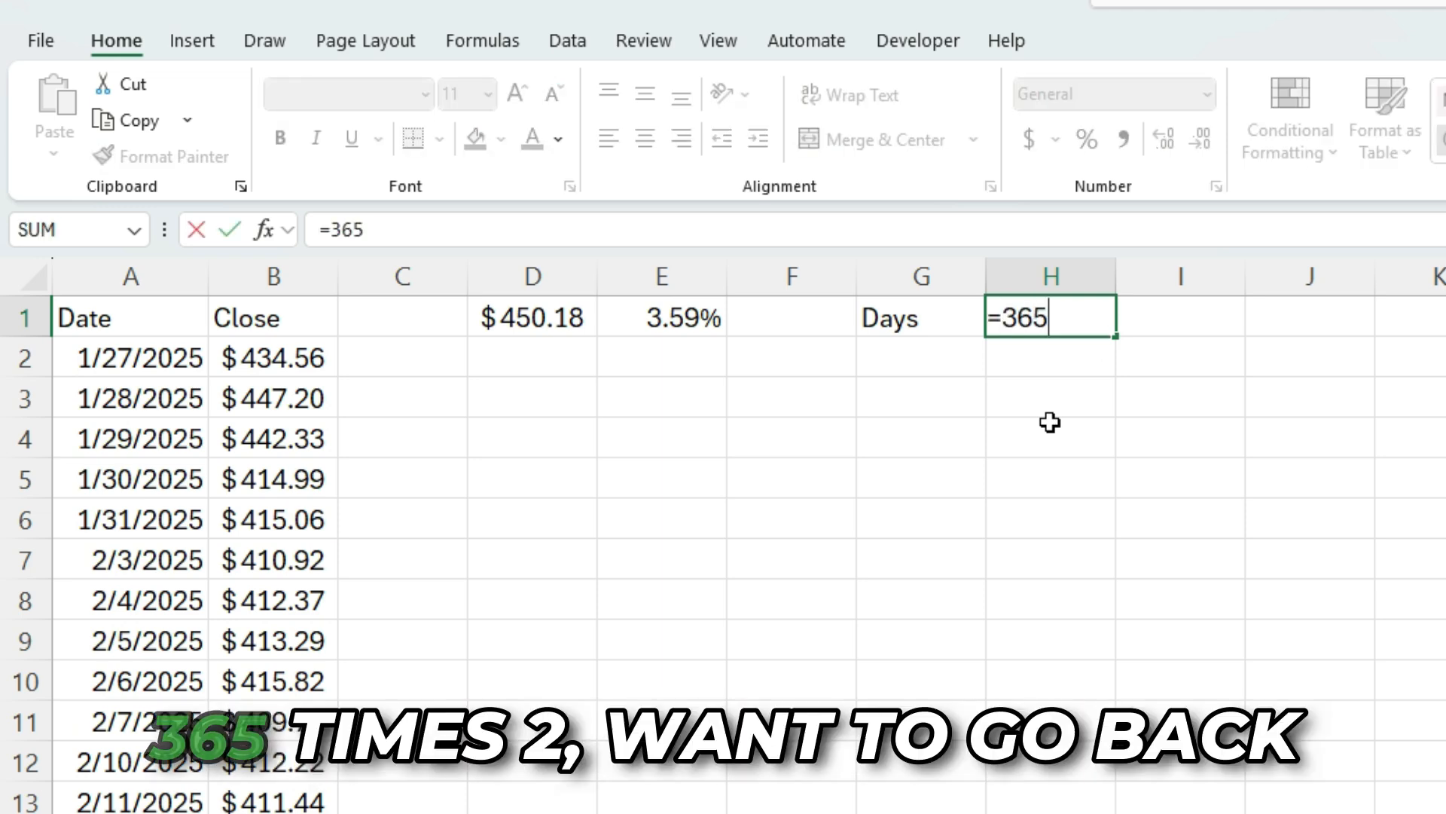
{"action": "type", "text": "*2"}
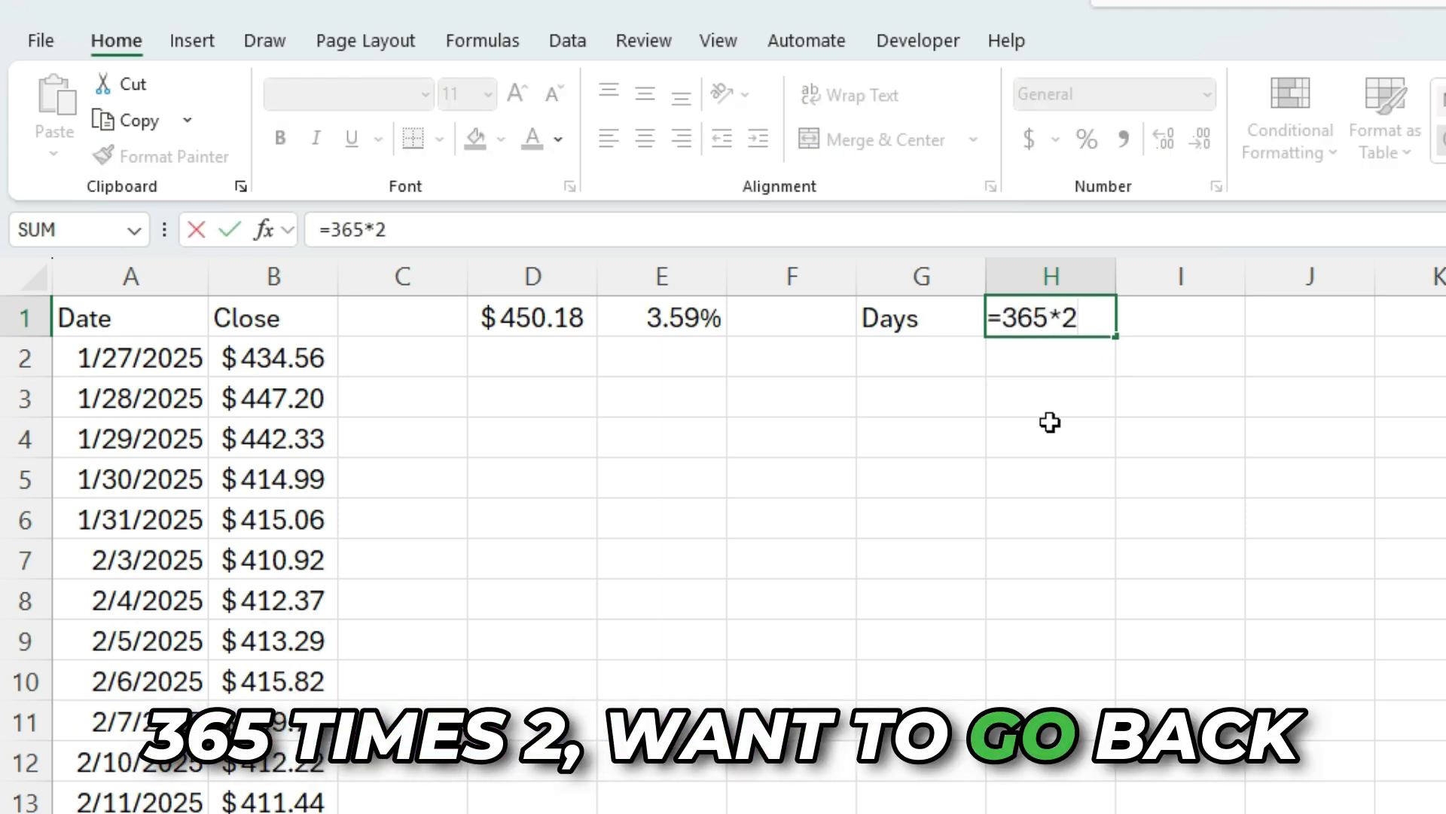
{"action": "key", "text": "Return"}
{"action": "key", "text": "Up"}
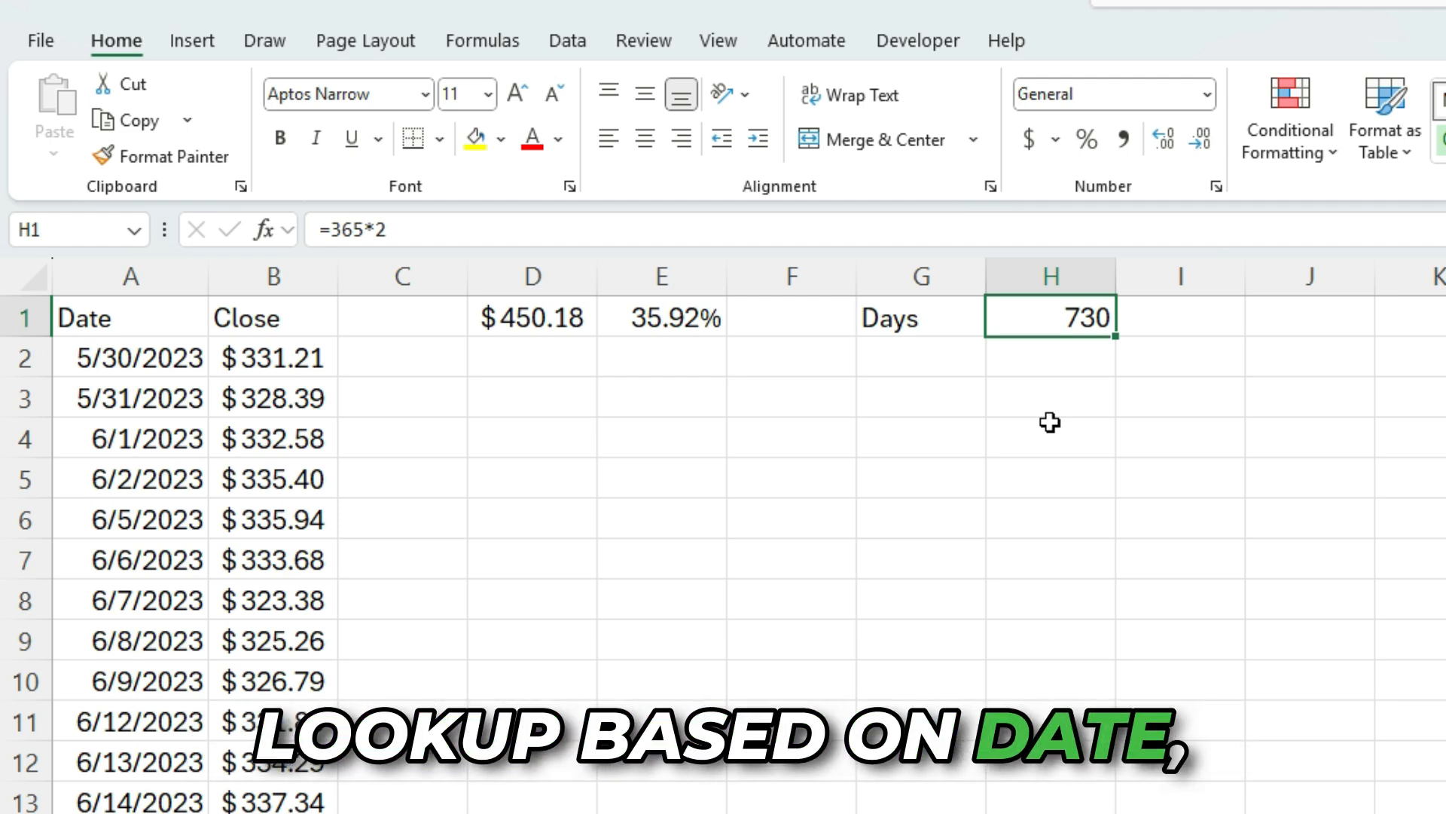
Try lookup values of 5 and then 500 in the LOOKUP formula in D1
{"action": "key", "text": "Left"}
{"action": "key", "text": "Left"}
{"action": "key", "text": "Left"}
{"action": "key", "text": "Left"}
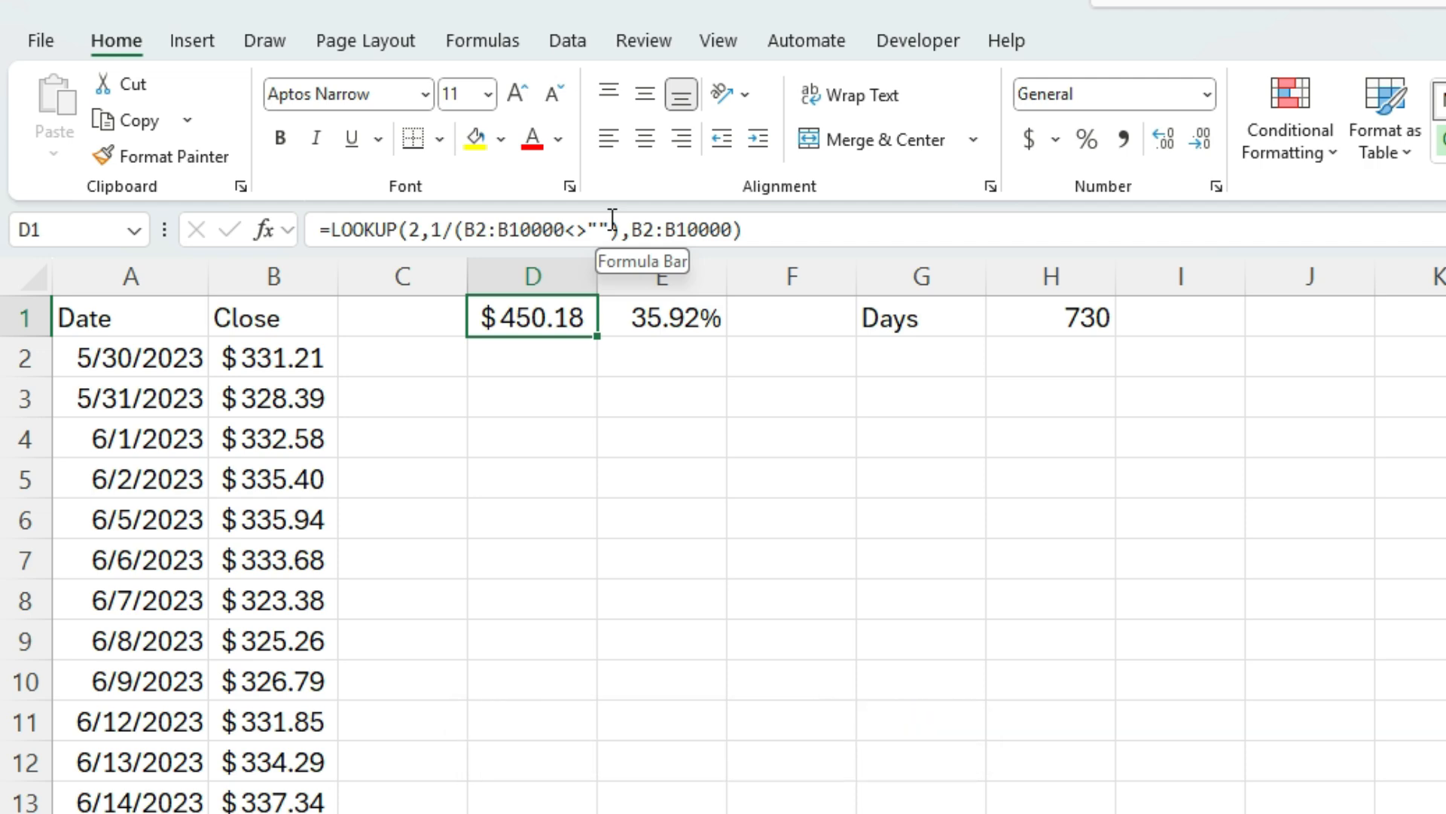
{"action": "left_click", "coordinate": [407, 228]}
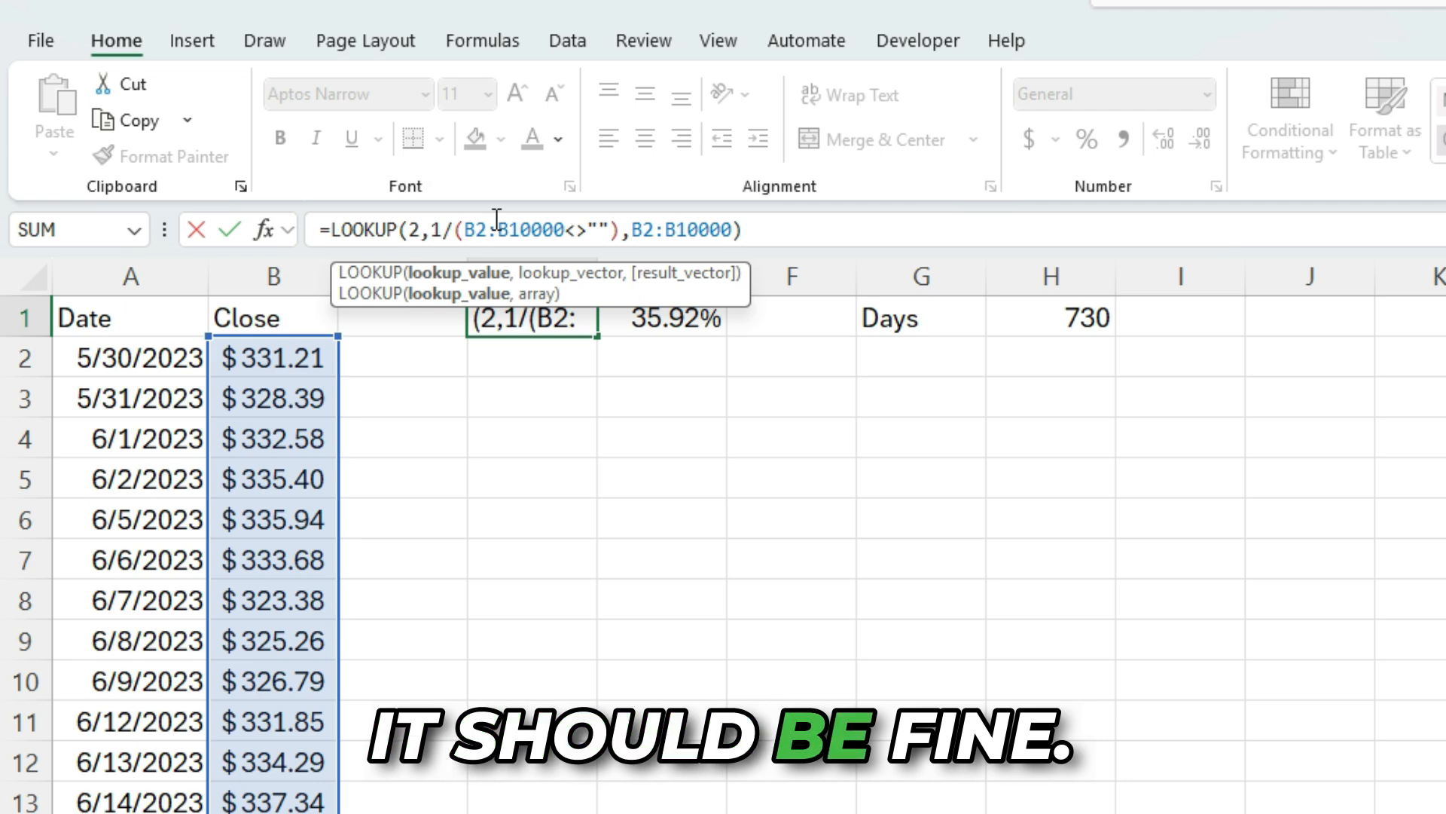
{"action": "key", "text": "Delete"}
{"action": "type", "text": "5"}
{"action": "key", "text": "Return"}
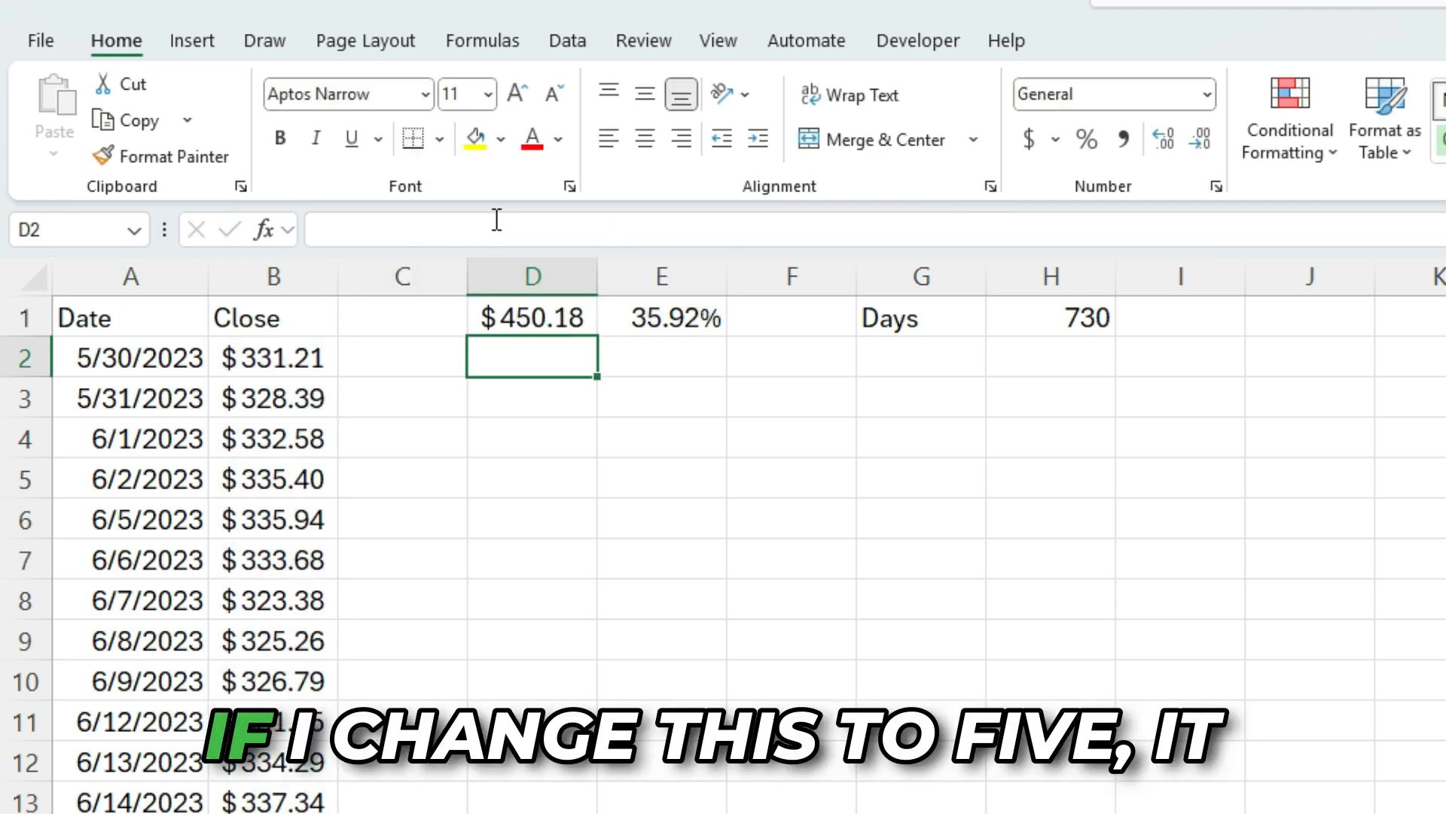
{"action": "left_click", "coordinate": [535, 320]}
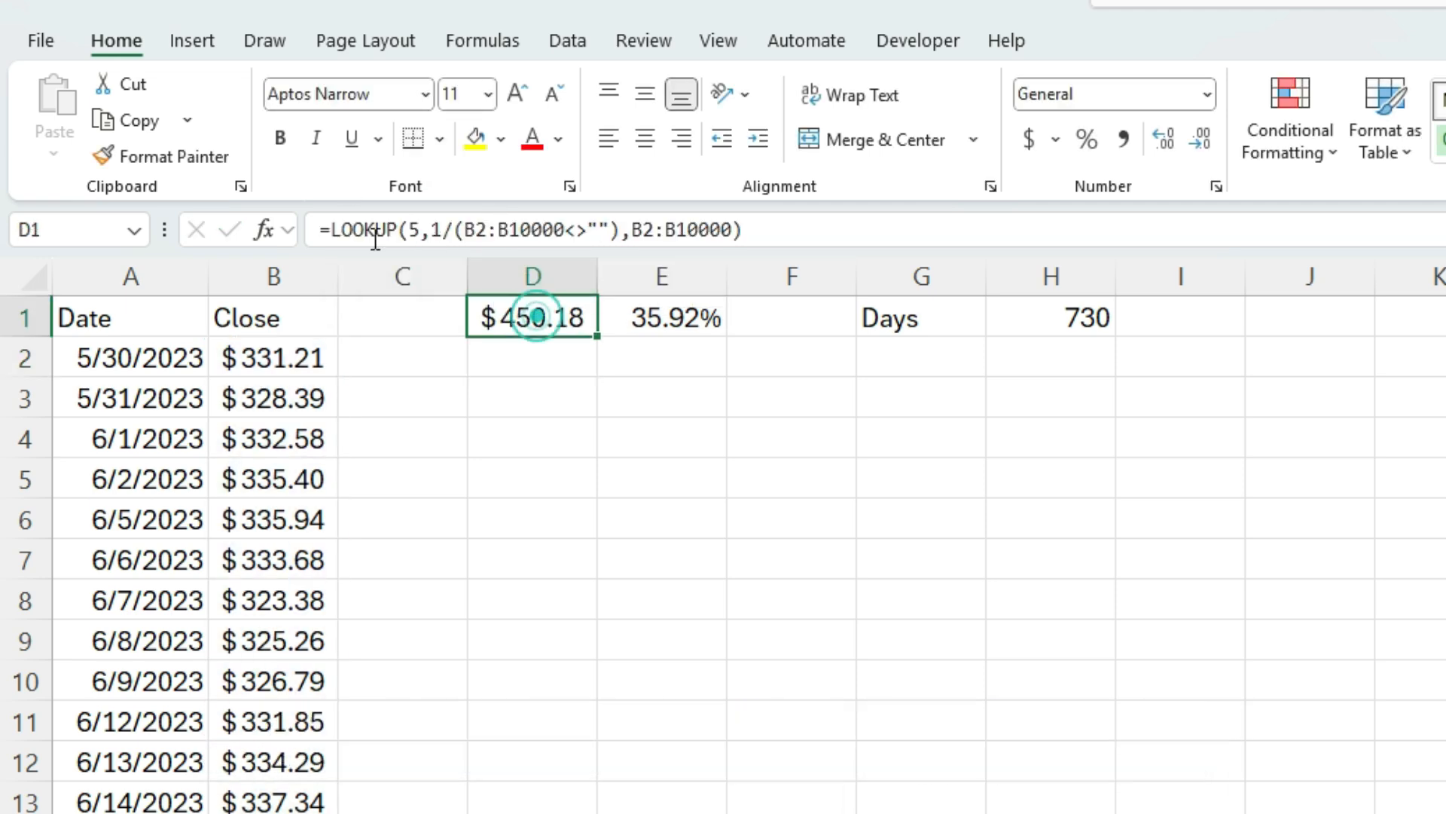
{"action": "left_click", "coordinate": [413, 229]}
{"action": "double_click", "coordinate": [412, 229]}
{"action": "type", "text": "500"}
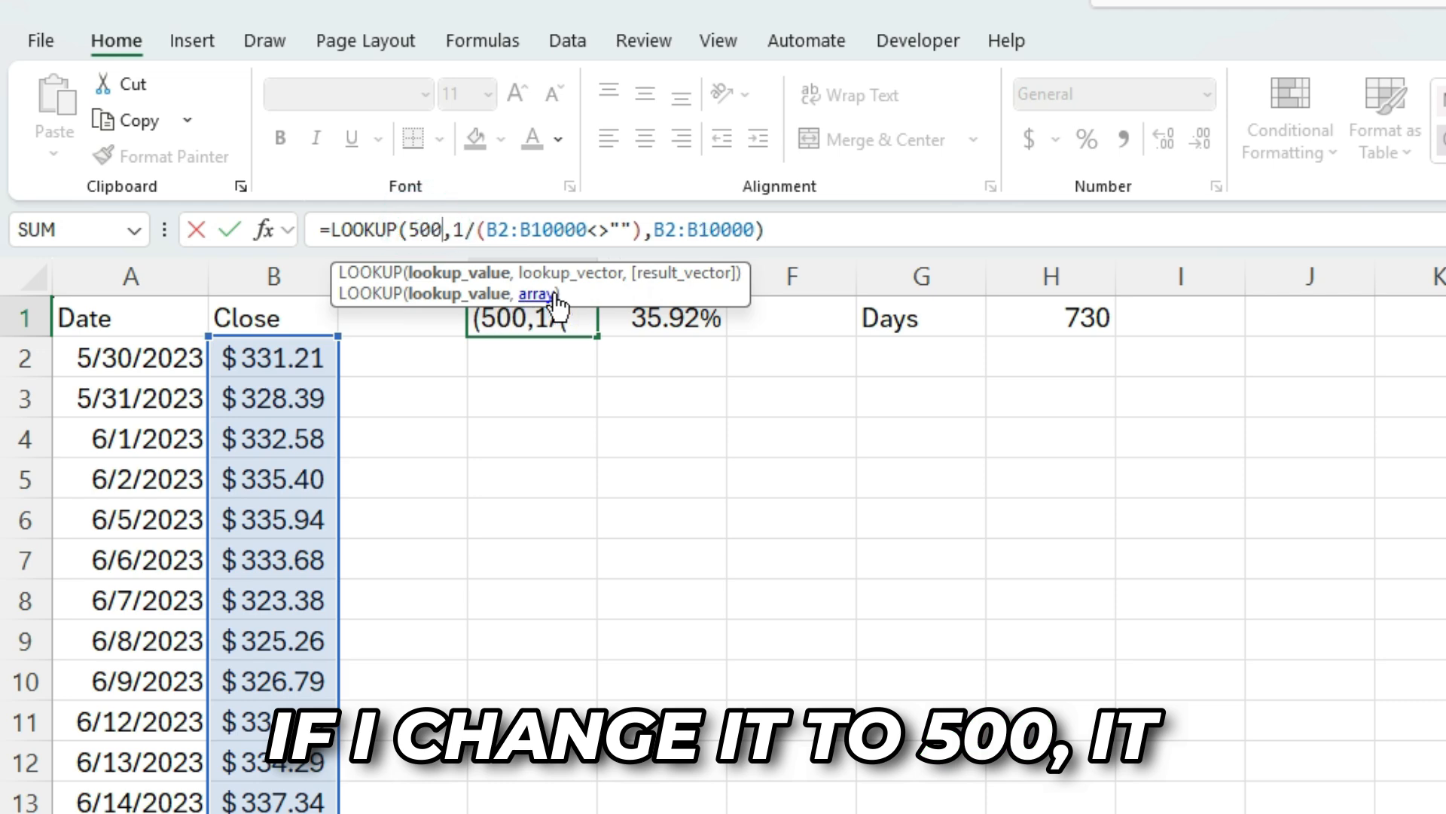
{"action": "key", "text": "Return"}
Set the LOOKUP formula's lookup value in D1 back to 2
{"action": "left_click", "coordinate": [530, 305]}
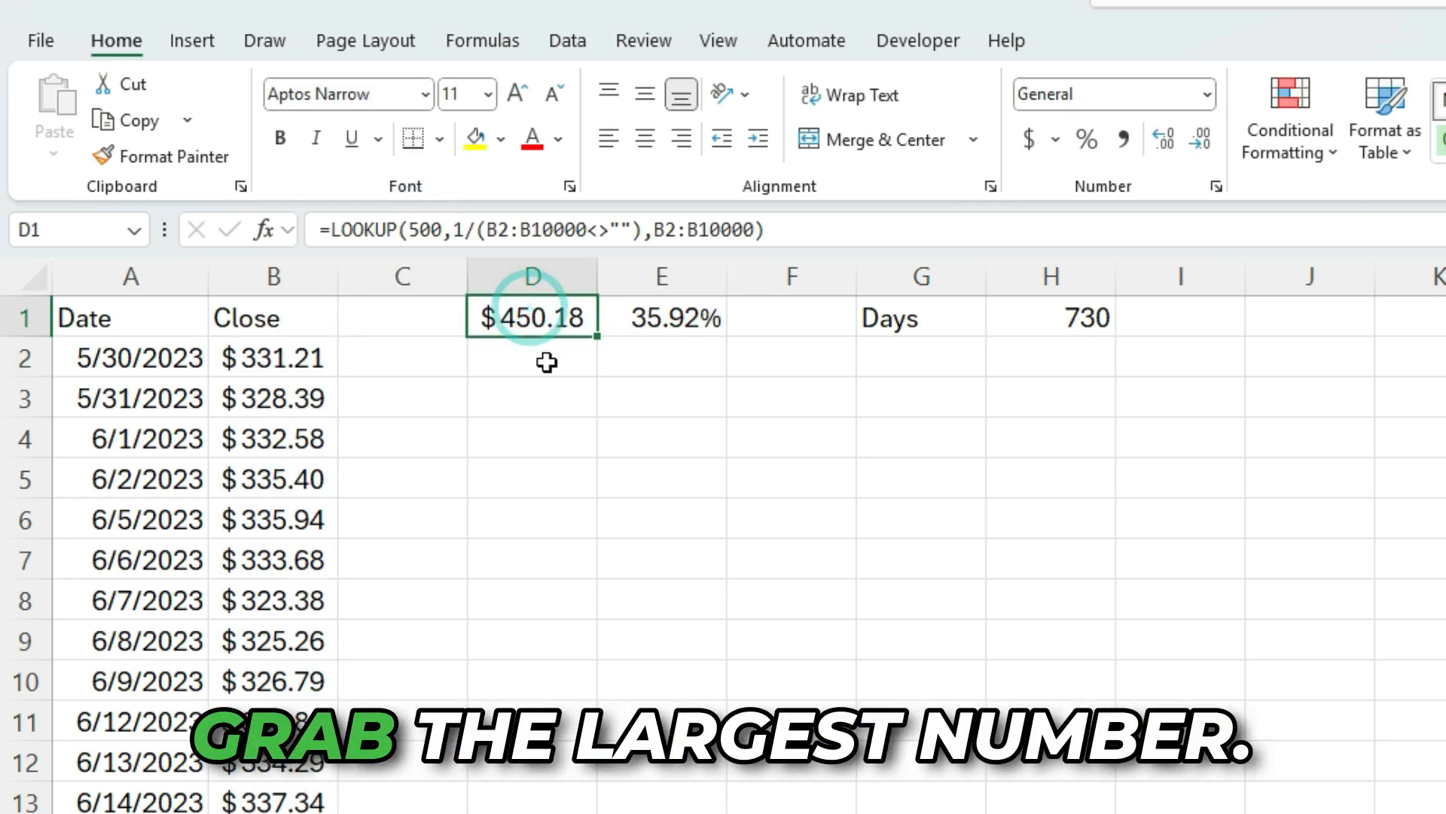
{"action": "left_click", "coordinate": [446, 226]}
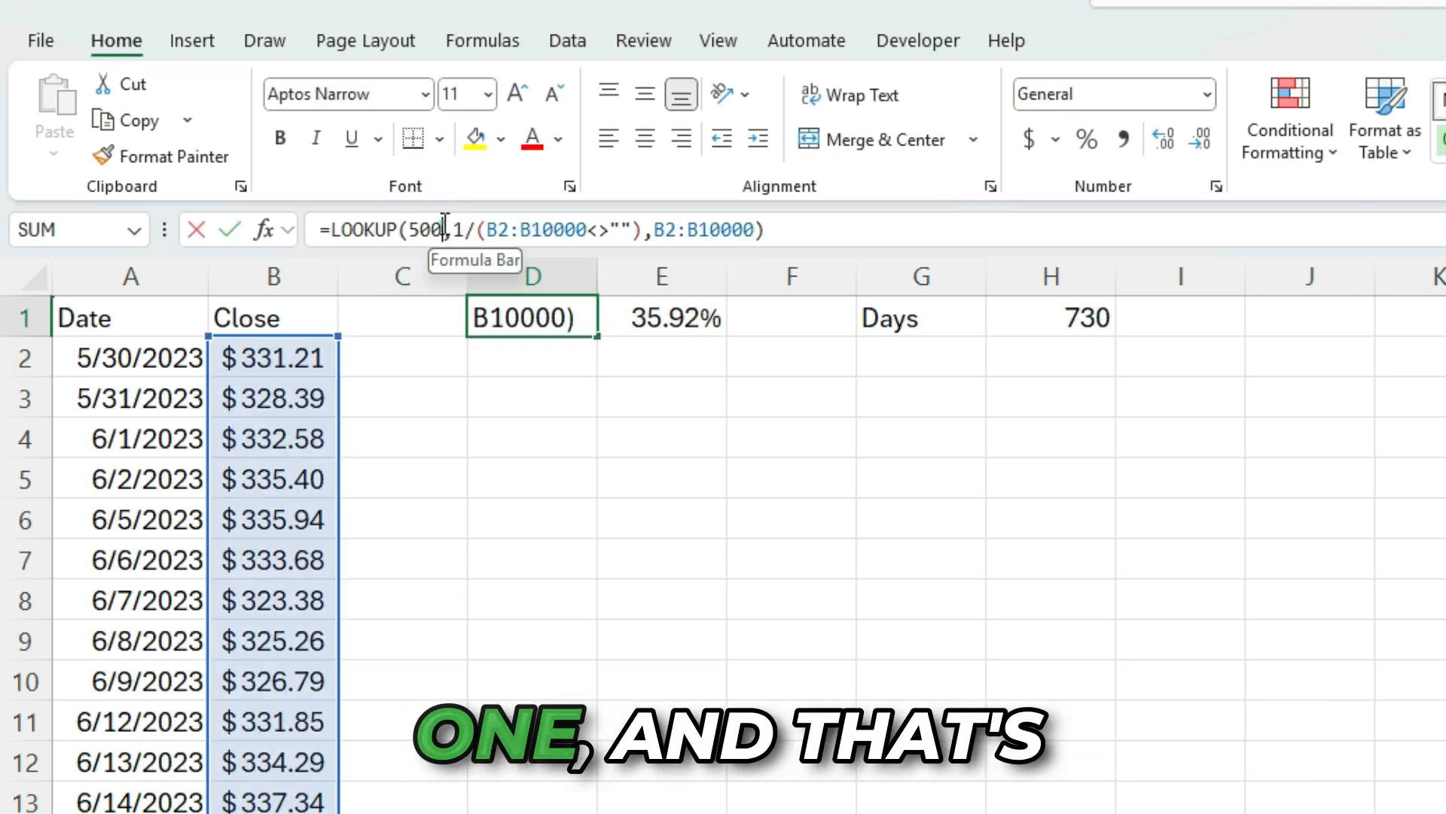
{"action": "double_click", "coordinate": [444, 226]}
{"action": "type", "text": "5"}
{"action": "key", "text": "BackSpace"}
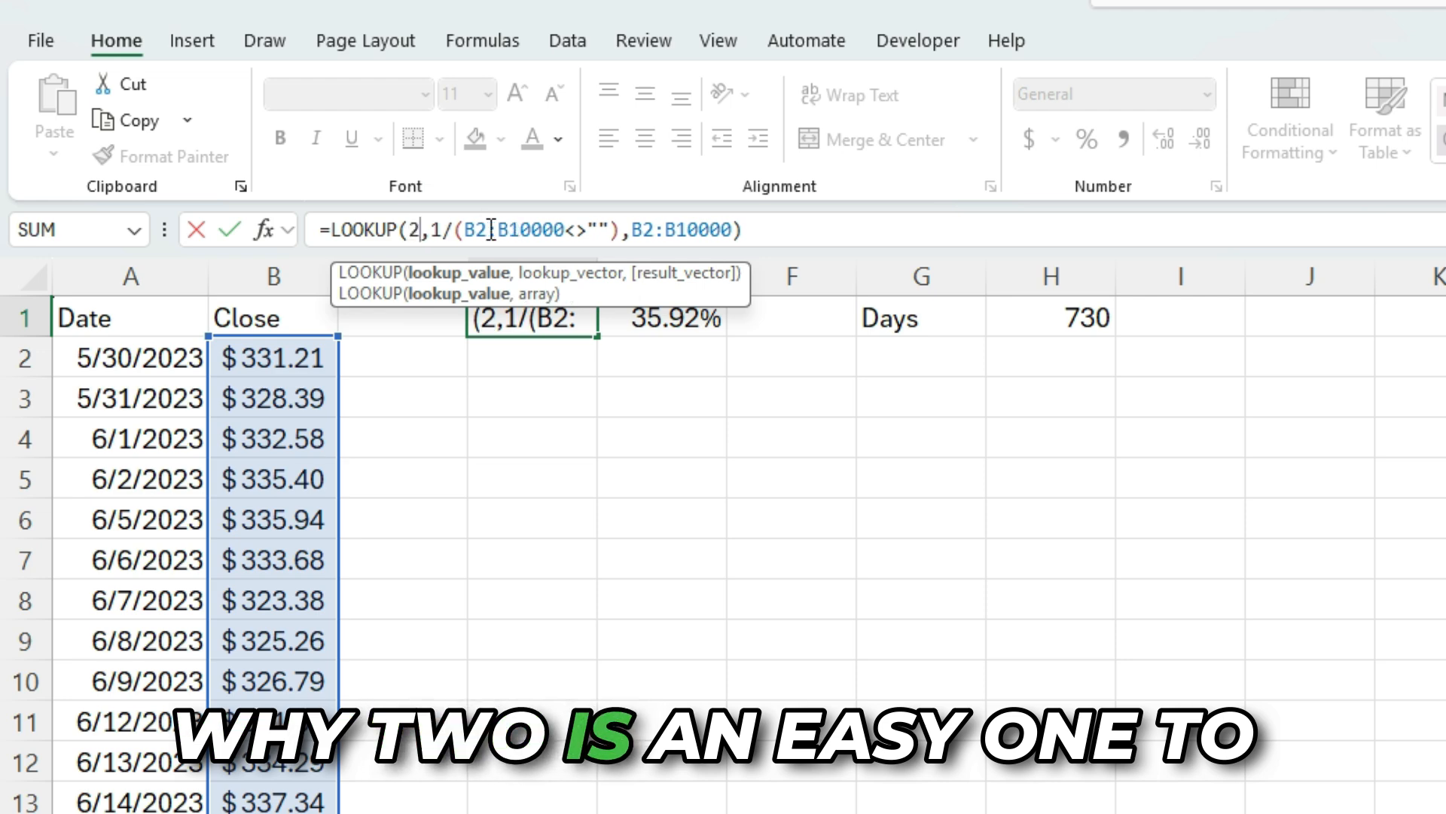
{"action": "key", "text": "Return"}
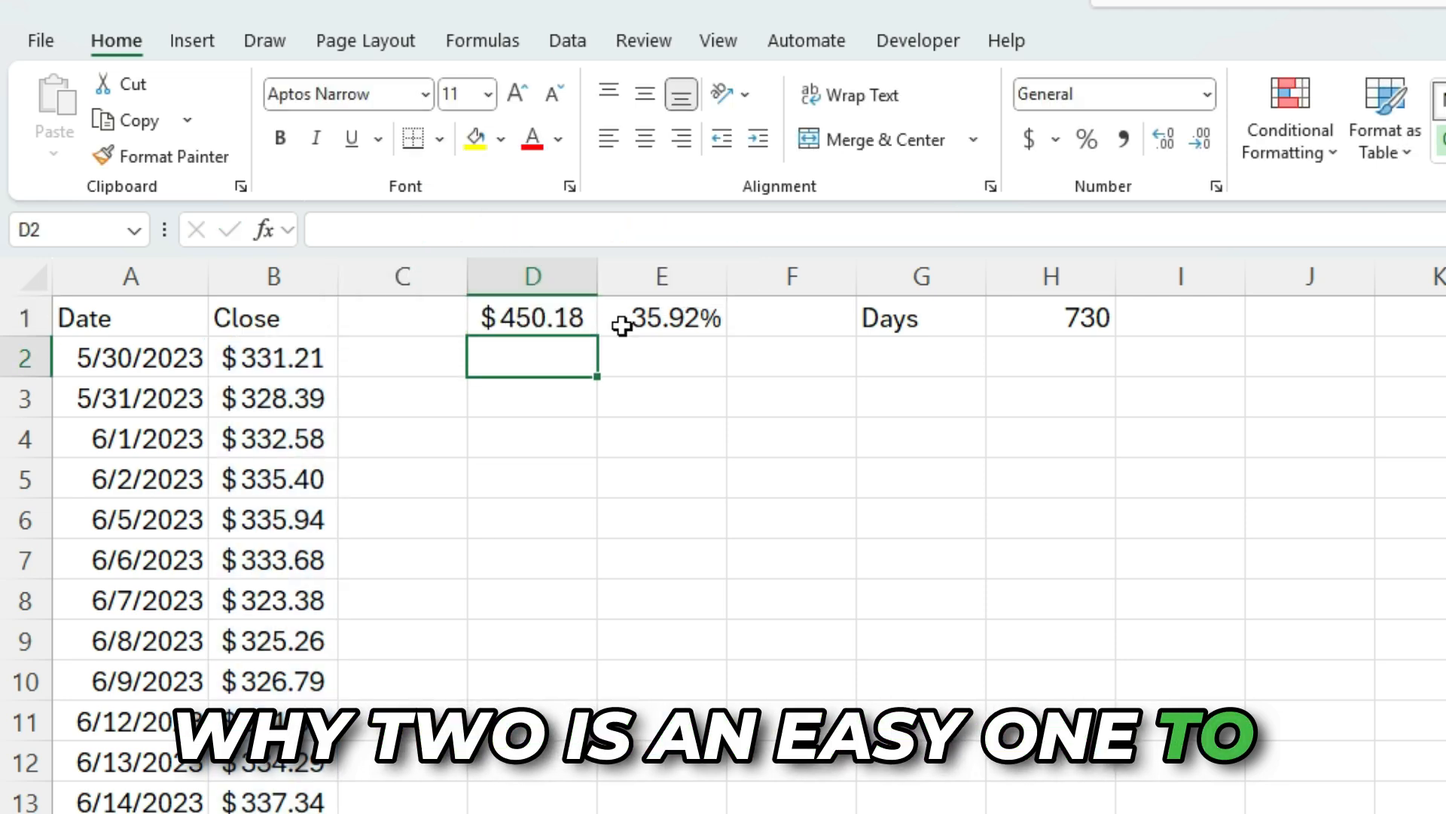
{"action": "left_click", "coordinate": [580, 323]}
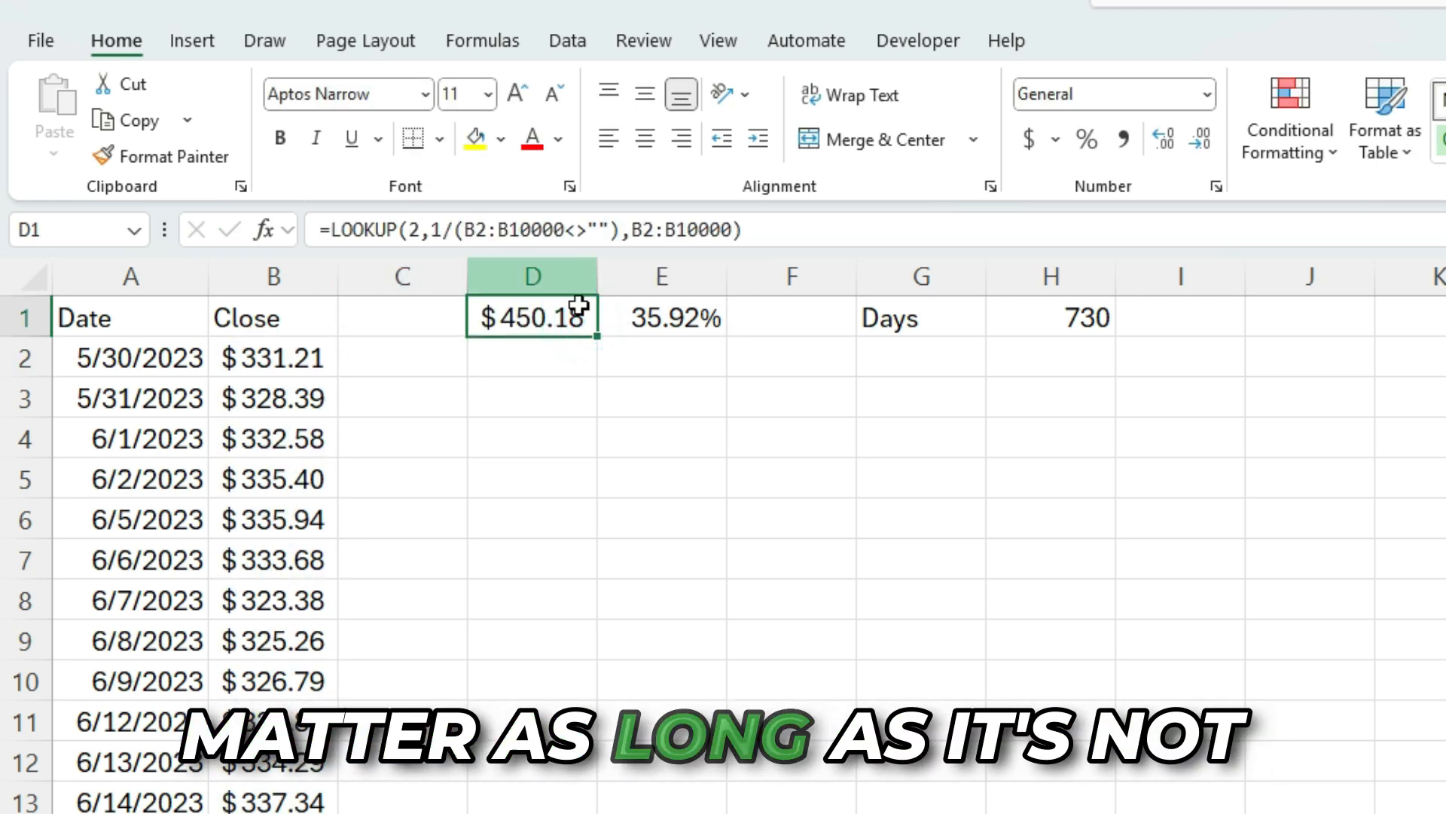